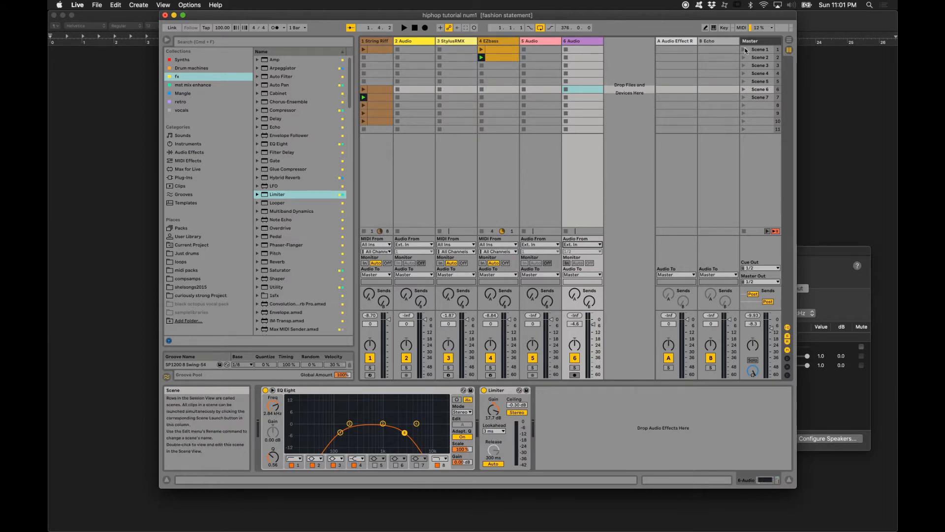
- Launch Scene 1 for playback and show the device chain of the String Riff track
left_click(744, 50)
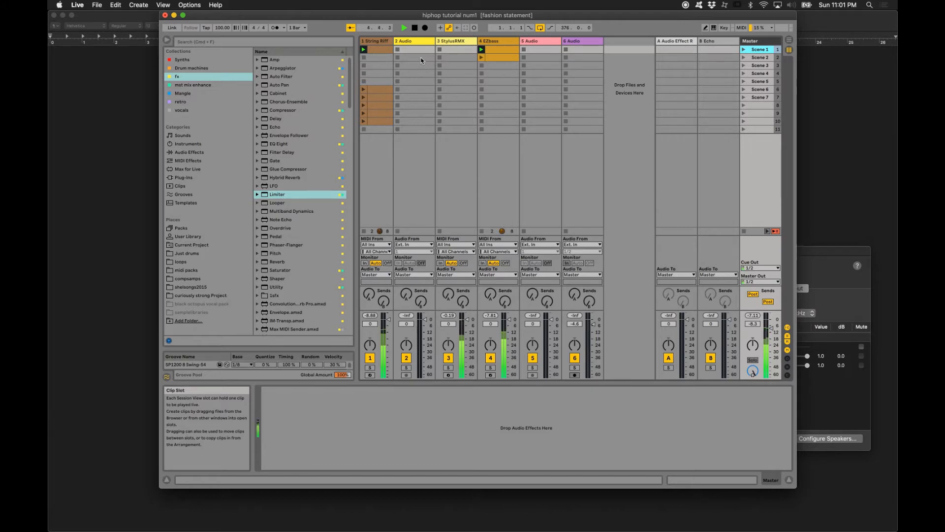
left_click(373, 42)
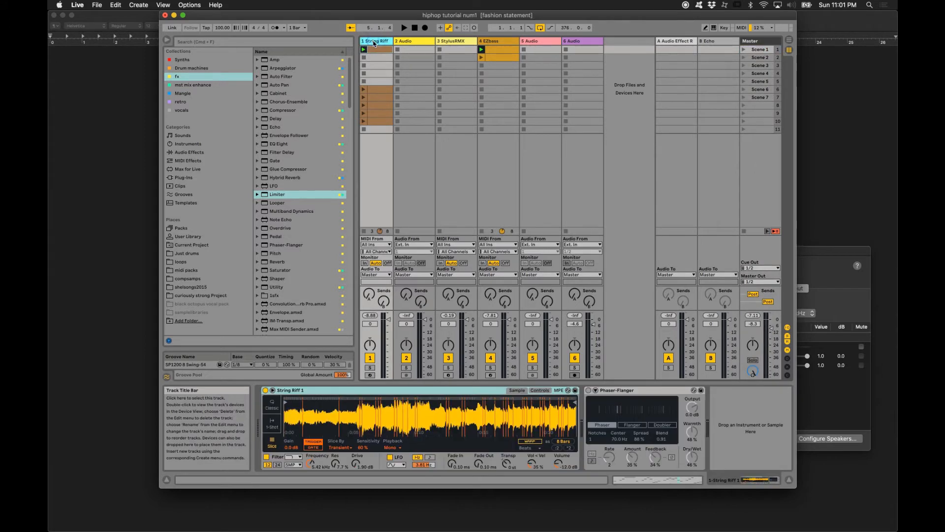
double_click(373, 42)
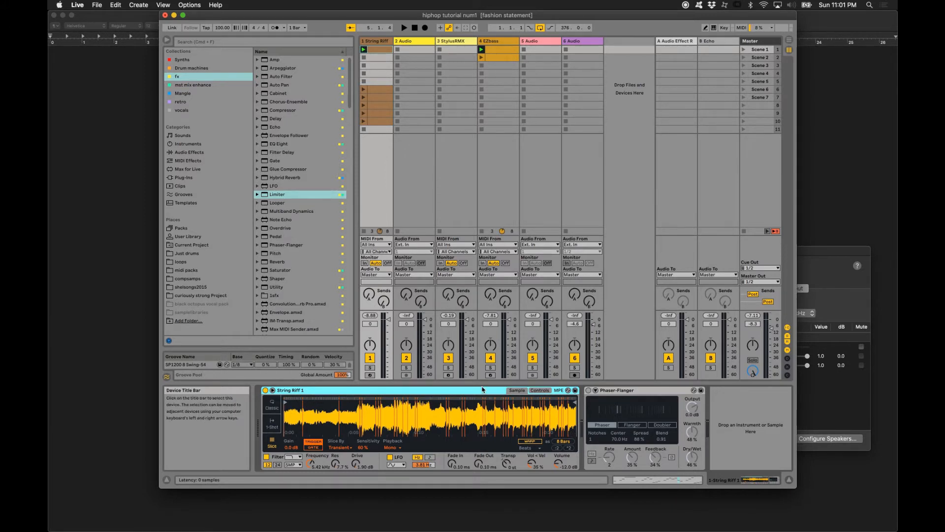
- In the Controls view of the String Riff 1 instrument, set the LFO waveform to Sample & Hold
left_click(536, 390)
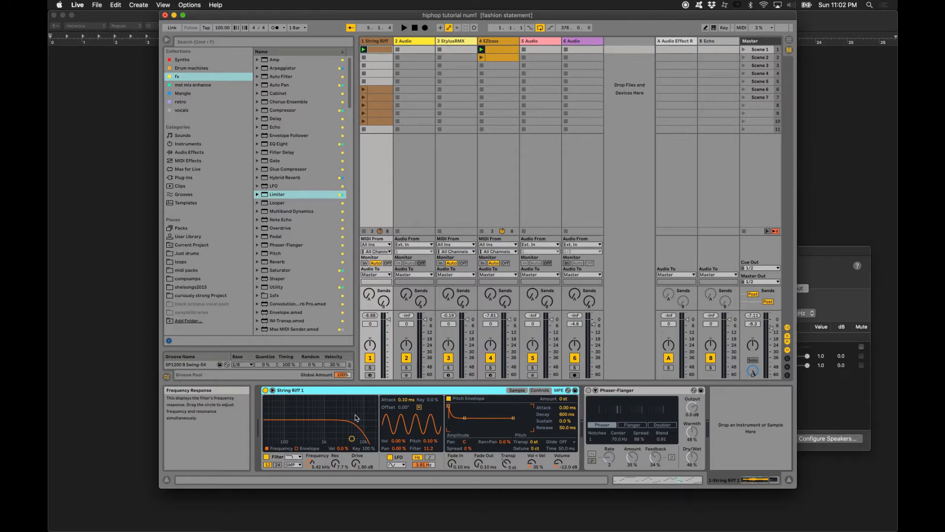
left_click(403, 465)
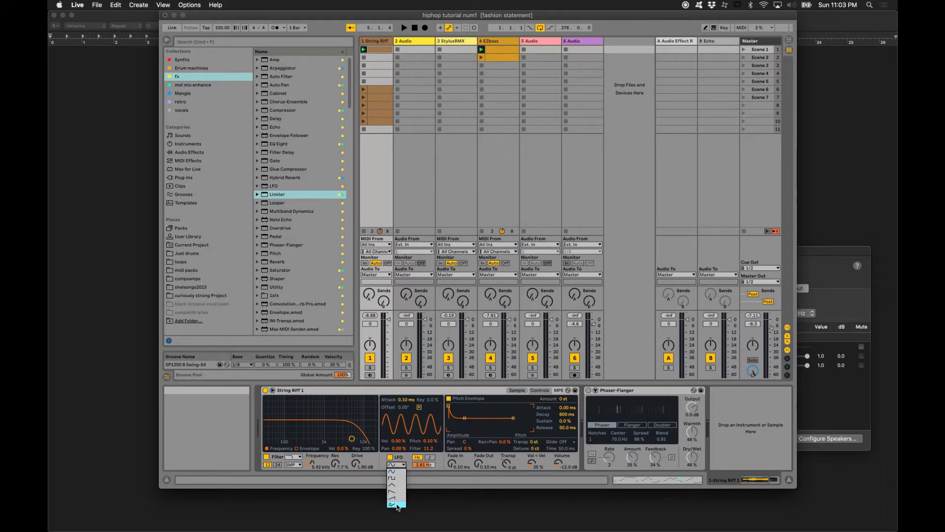
left_click(397, 505)
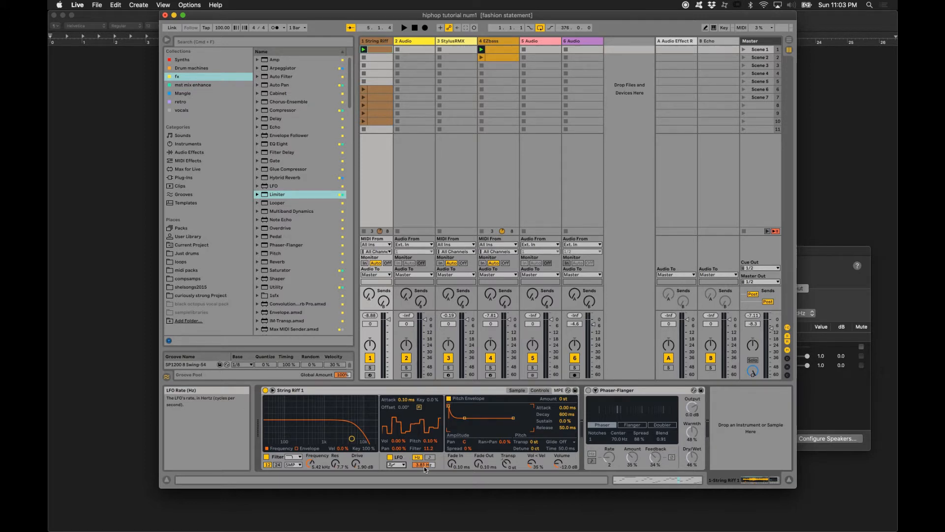
- Solo the String Riff track and play it, switching the LFO off and on again to compare the sound
key("space")
left_click(370, 367)
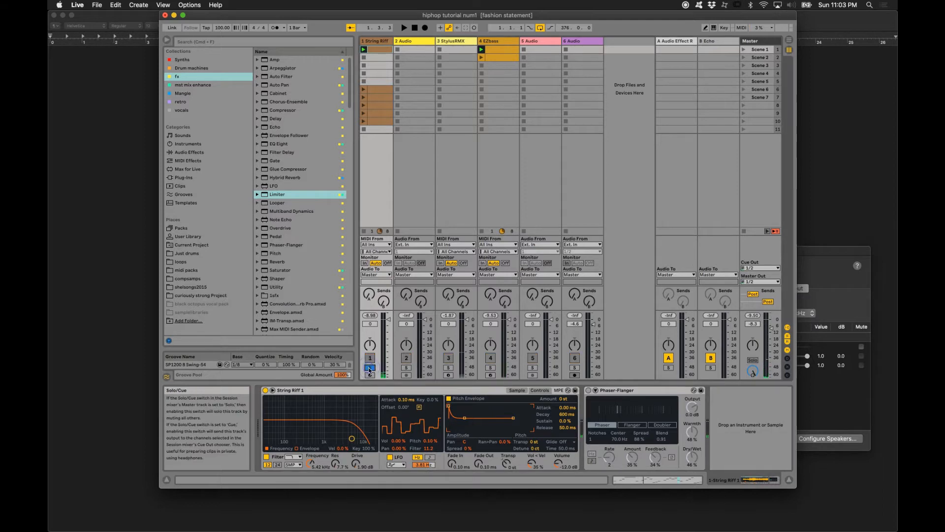
key("space")
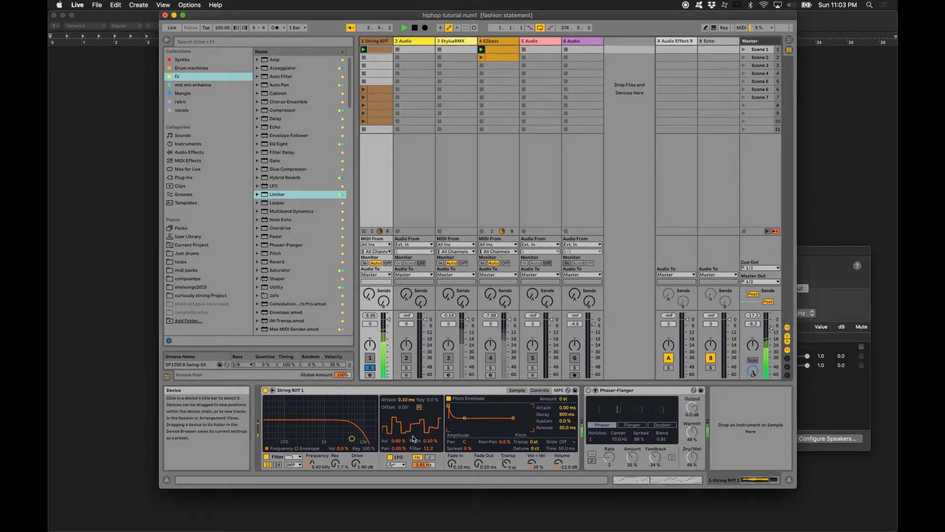
left_click(390, 457)
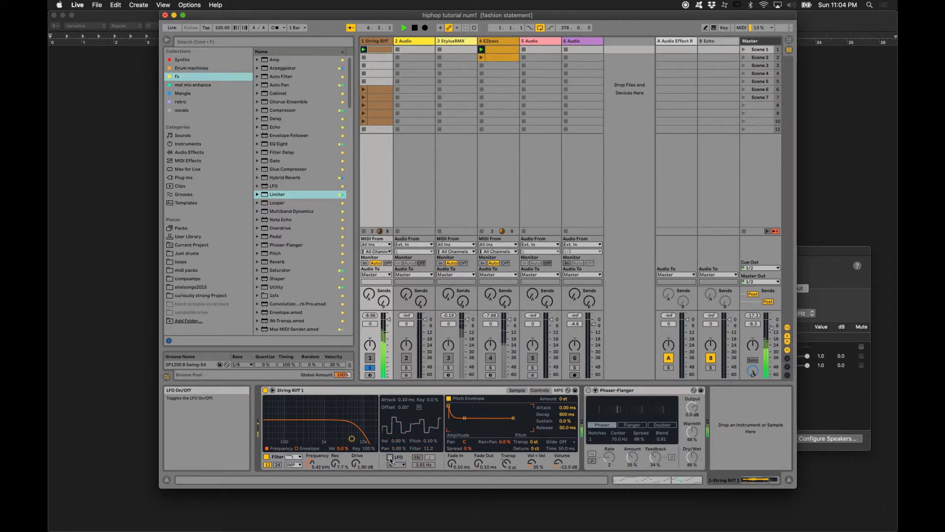
left_click(390, 458)
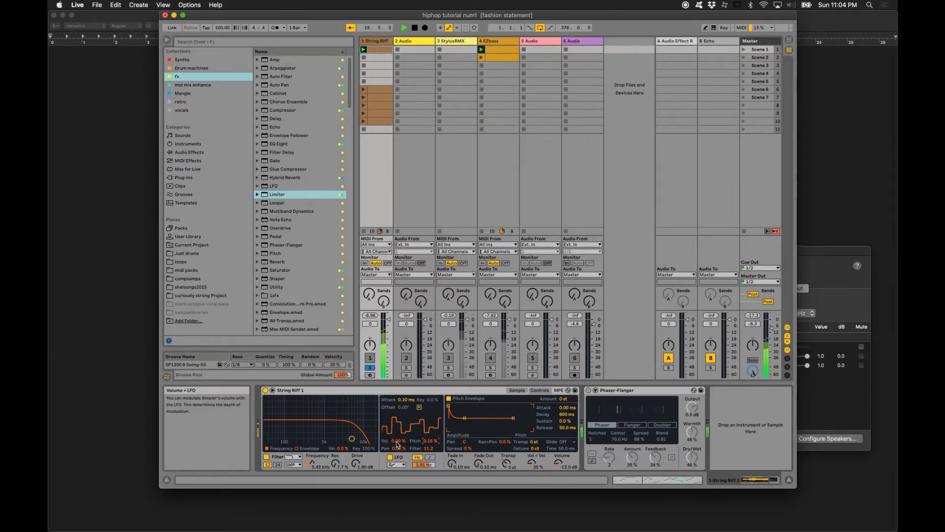
- Try modulating the volume with the LFO, then set the LFO's filter modulation amount to about 8.6
left_click_drag(397, 442, 397, 398)
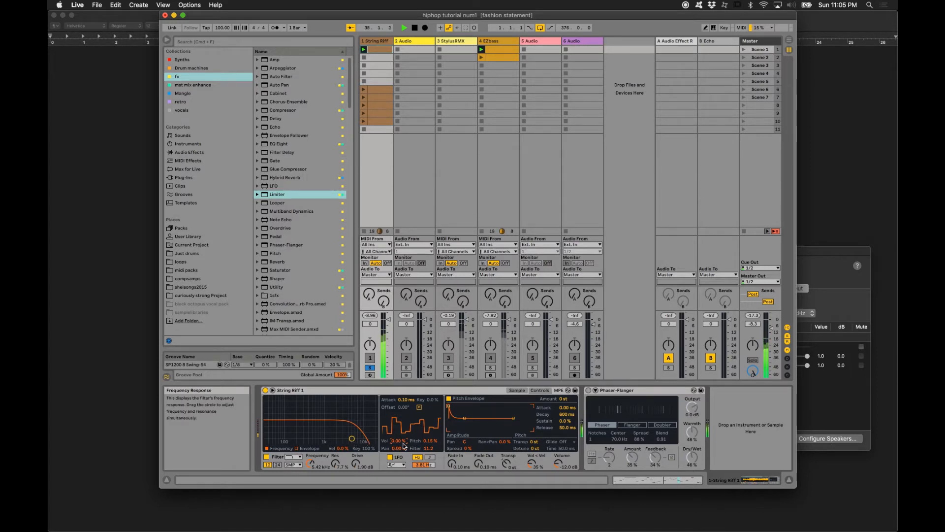
left_click(427, 449)
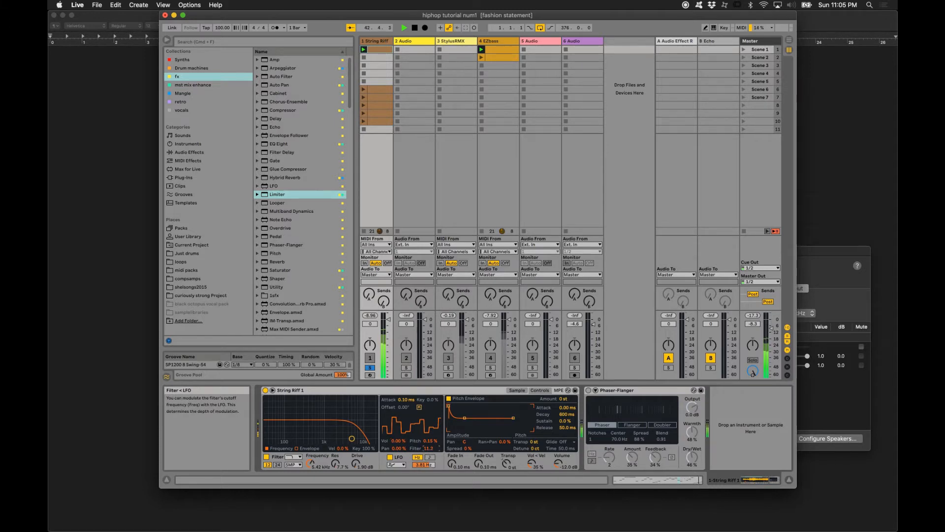
left_click_drag(427, 448, 427, 451)
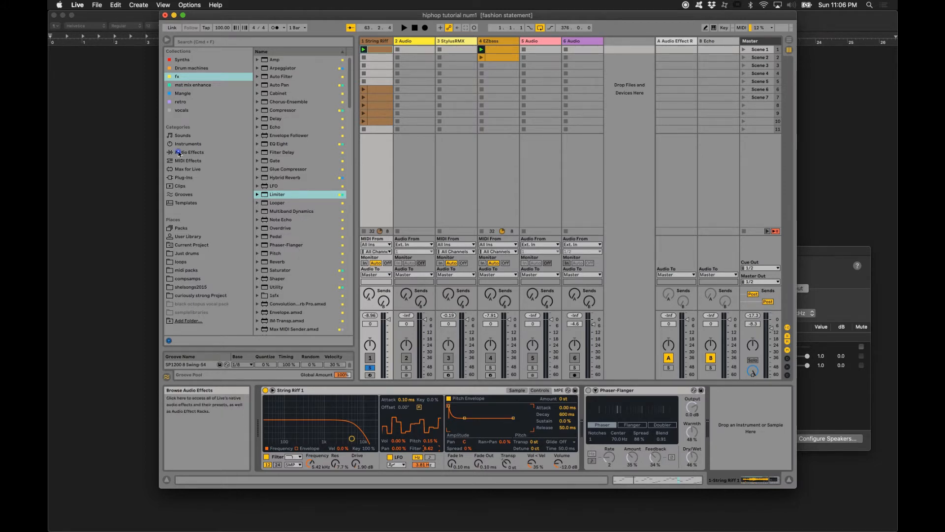
- Add the Vinyl Distortion audio effect from Drive & Color to the String Riff track after the Phaser-Flanger
left_click(183, 152)
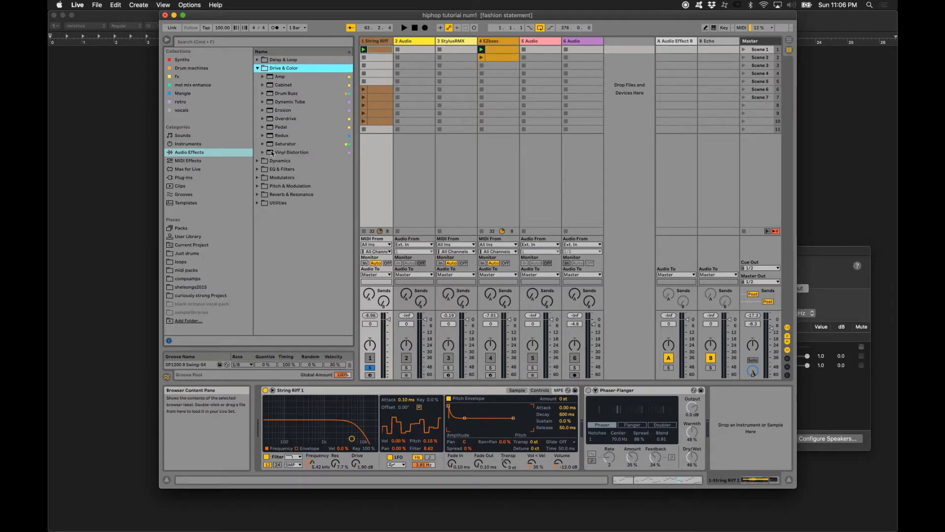
left_click(269, 153)
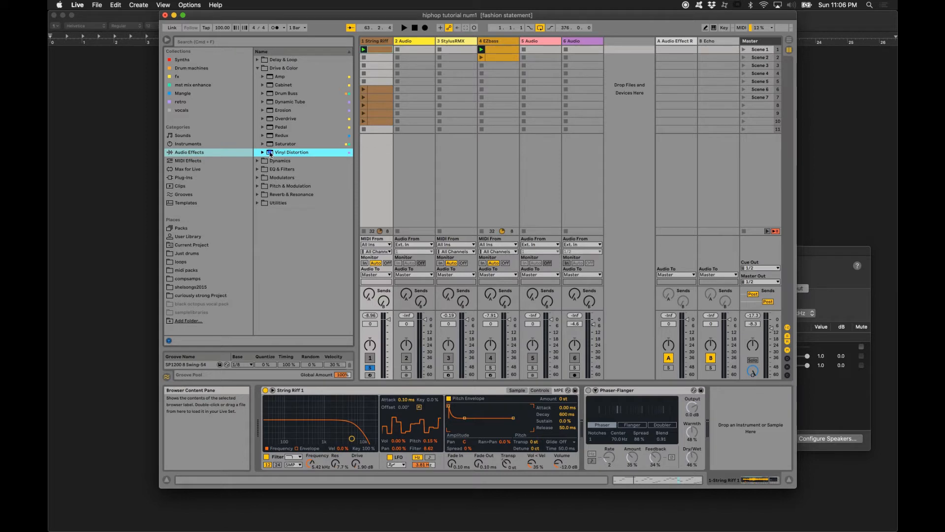
double_click(270, 154)
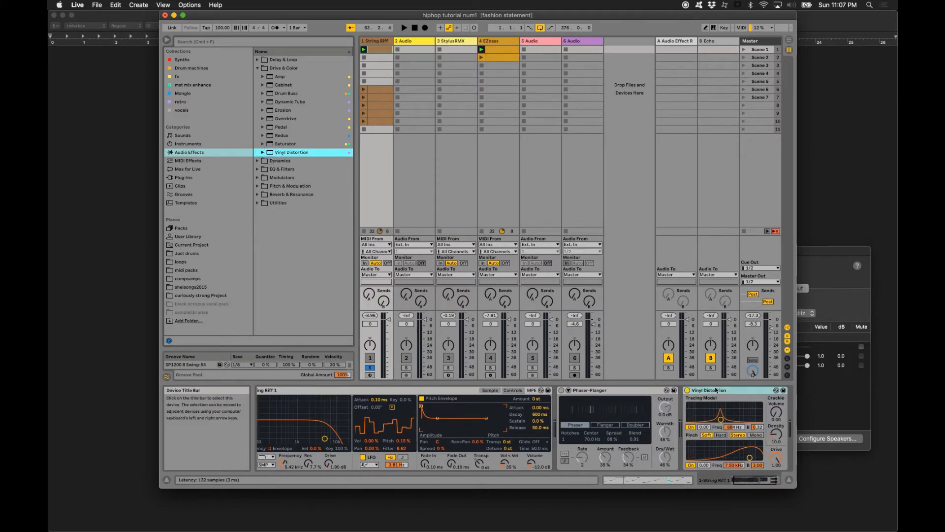
- During playback, set Vinyl Distortion's crackle volume to about 0.21, tracing amount to 0.59, pinch frequency to 931 Hz and drive to about 0.29
key("space")
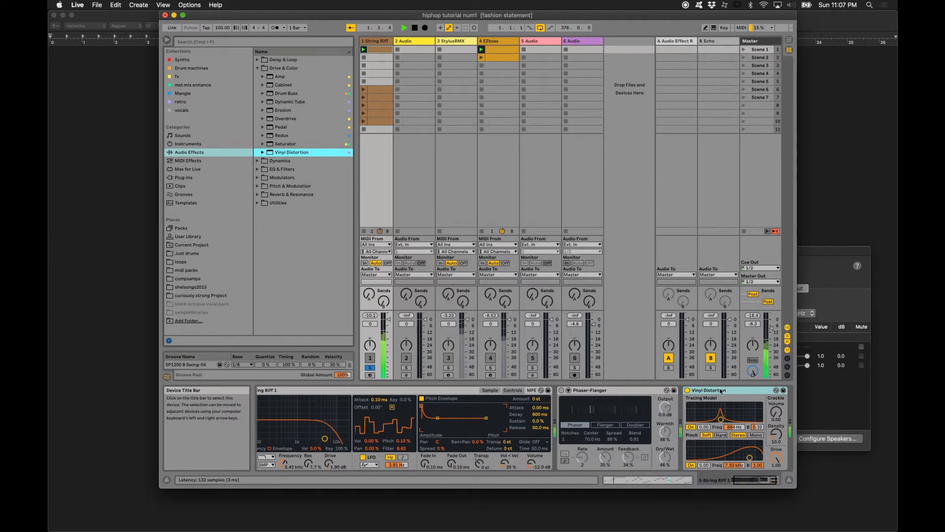
left_click(777, 417)
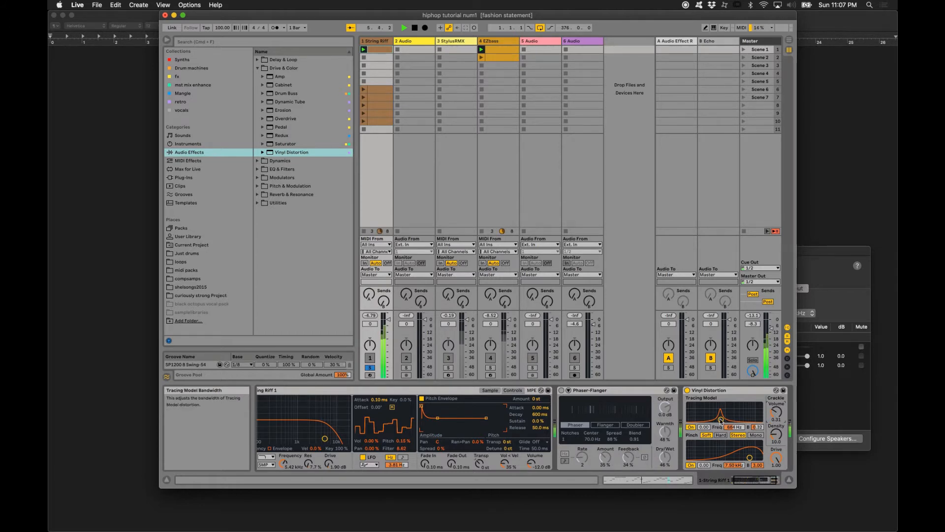
mouse_move(720, 419)
left_mouse_down()
mouse_move(695, 412)
mouse_move(738, 405)
mouse_move(723, 410)
left_mouse_up()
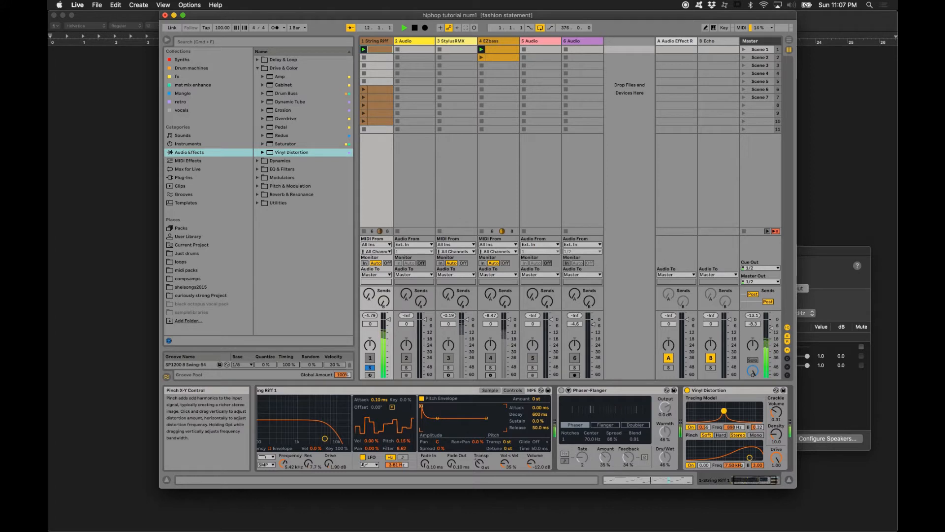
left_click_drag(750, 457, 724, 458)
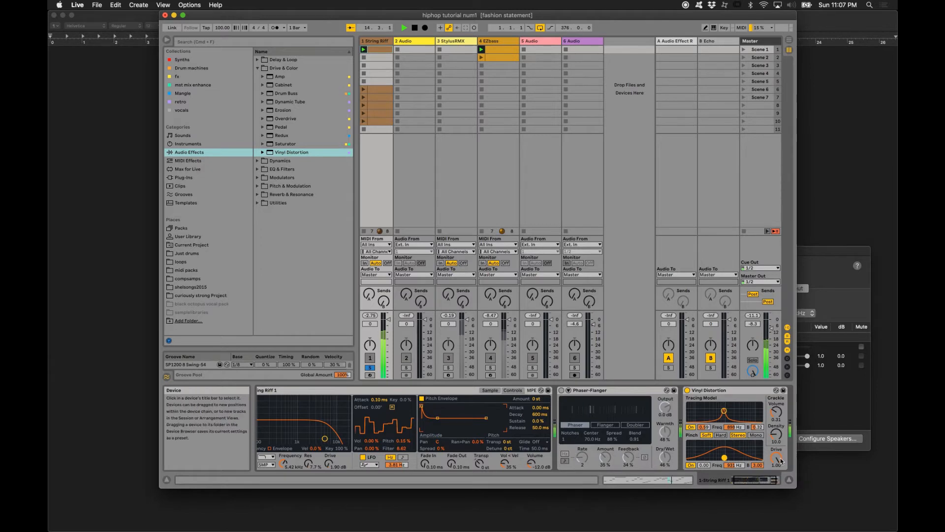
left_click_drag(781, 459, 782, 507)
- Delete the Vinyl Distortion effect from the String Riff track
left_click(735, 391)
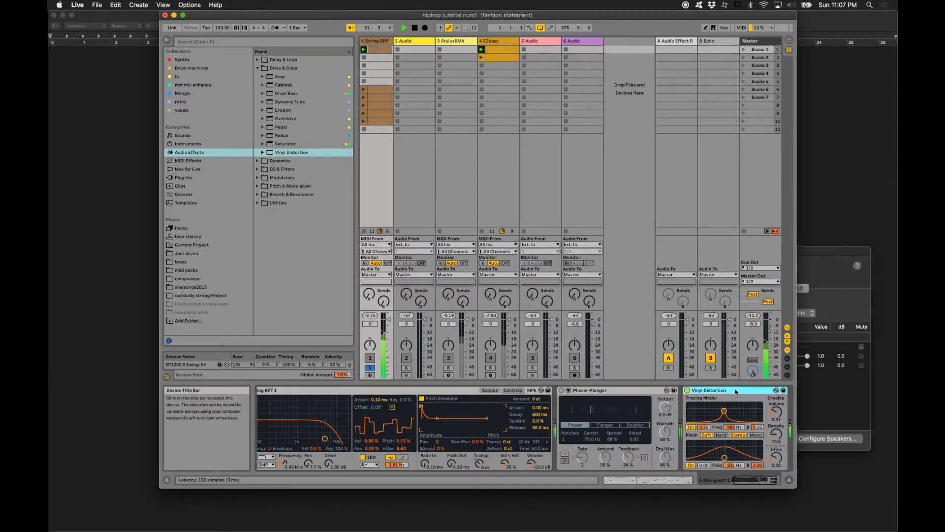
key("Delete")
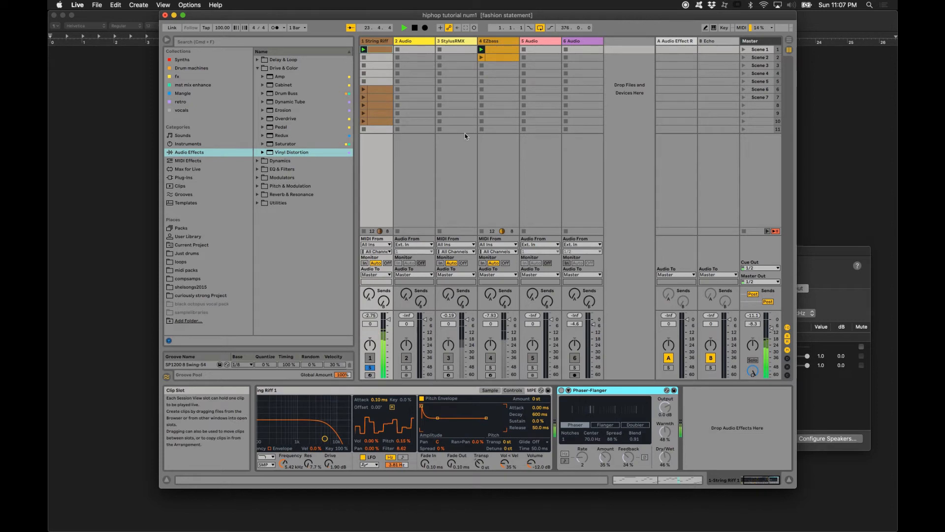
- Duplicate the first String Riff clip into the slot below and launch the copy
left_click(376, 50)
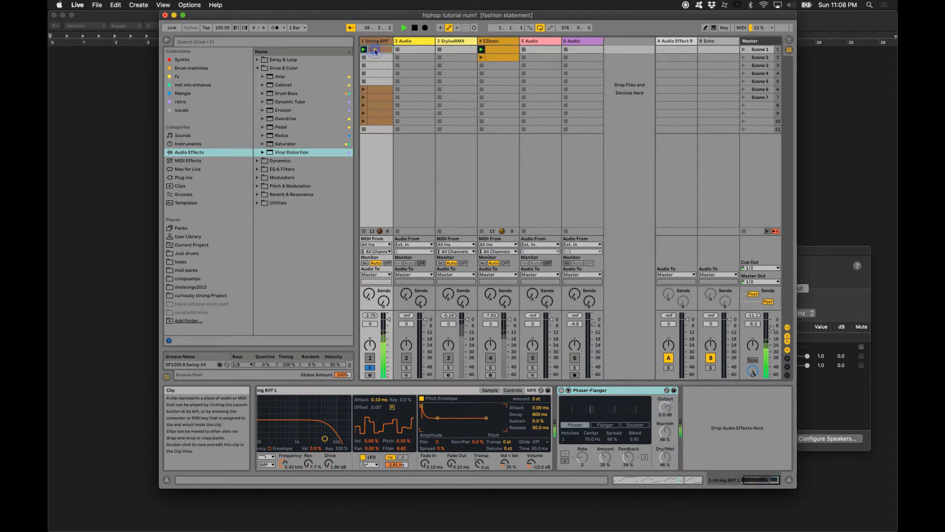
double_click(375, 49)
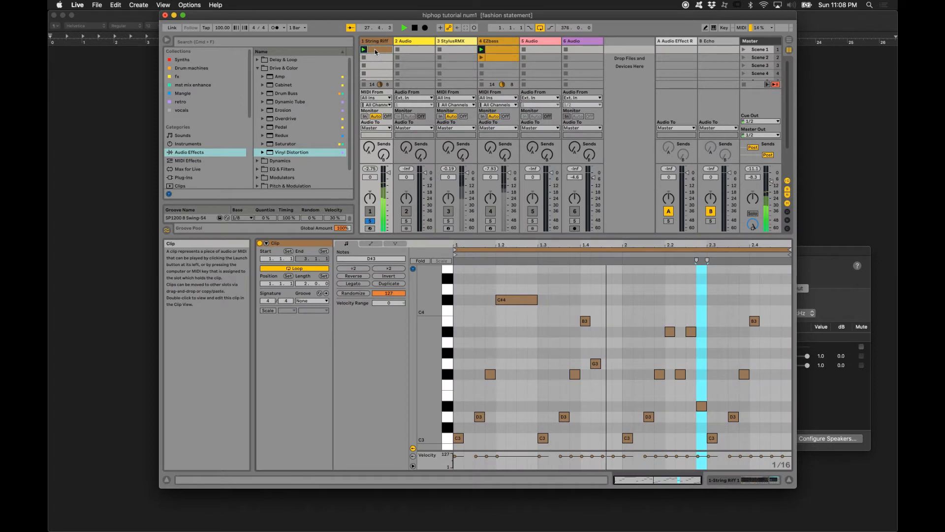
left_click(375, 50)
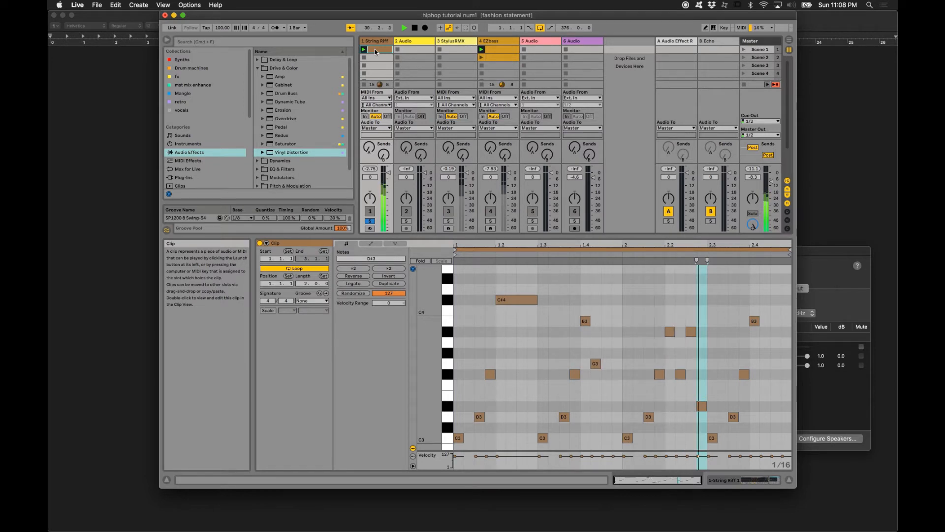
key("super+d")
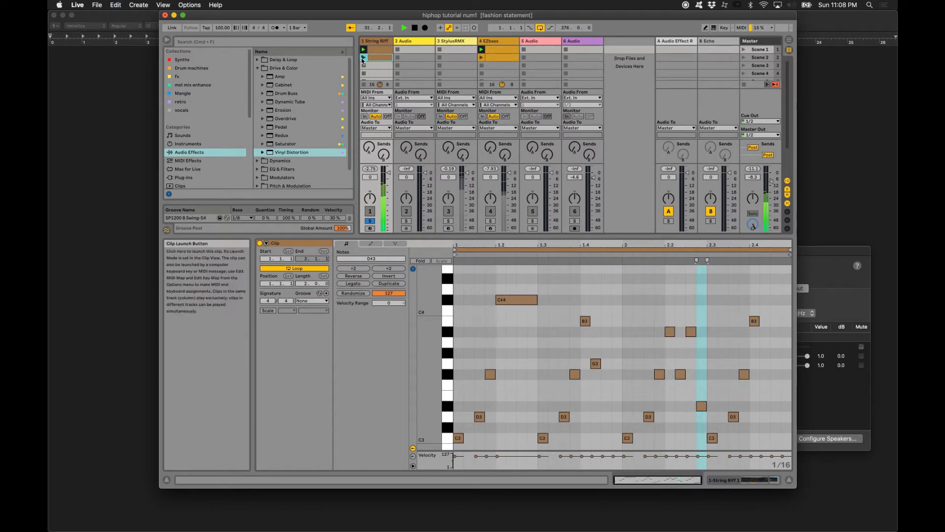
left_click(363, 59)
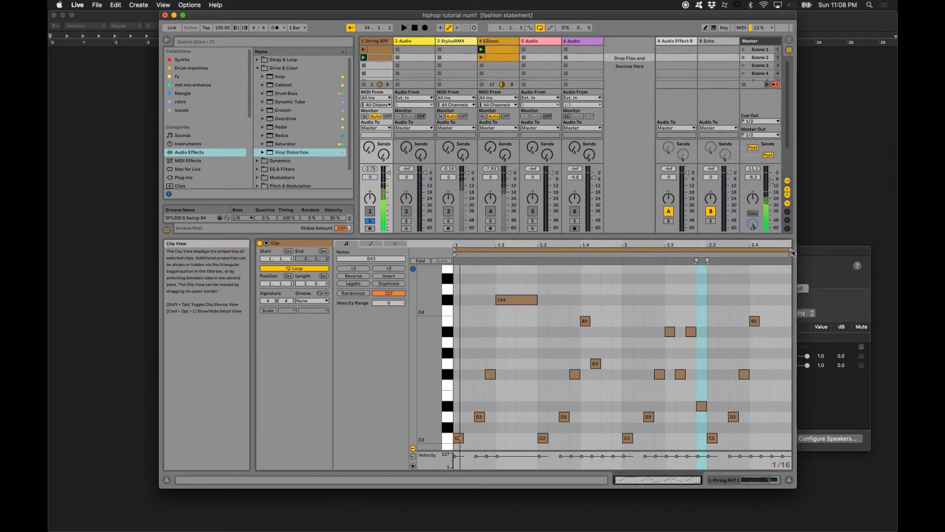
- Shorten the duplicated clip's loop to two beats, running from 1.3 to 2.1, and stop playback
left_click(790, 250)
mouse_move(787, 248)
left_mouse_down()
mouse_move(653, 250)
mouse_move(667, 251)
left_mouse_up()
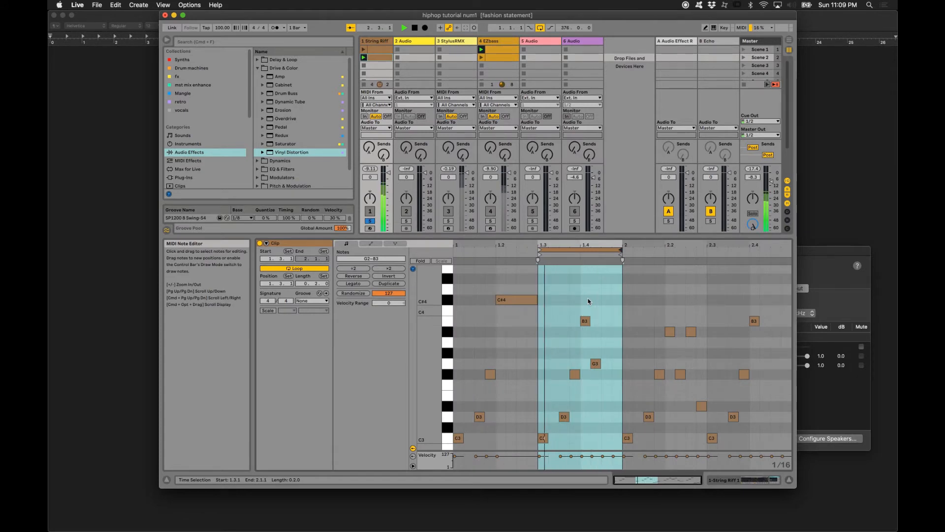
key("space")
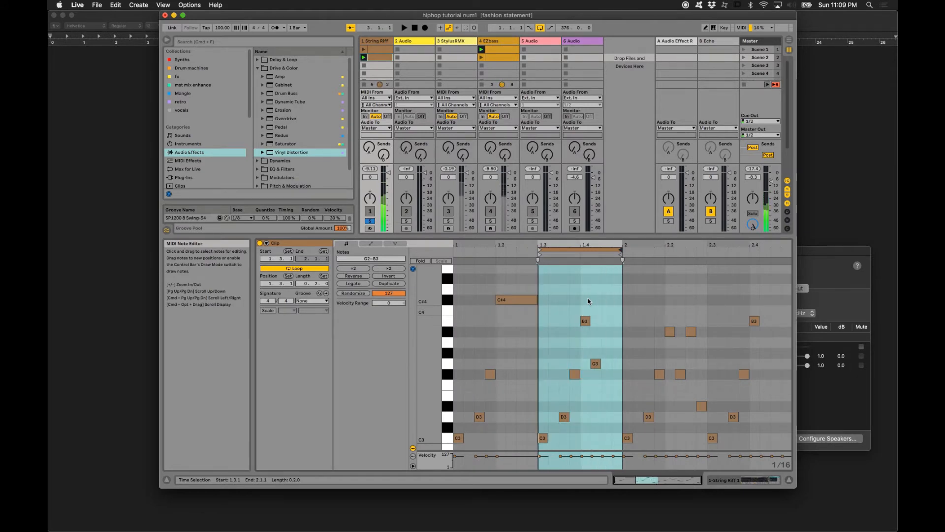
- Select the loop brace and, during playback, shift it forward by its own length to start at 2.1
left_click(568, 249)
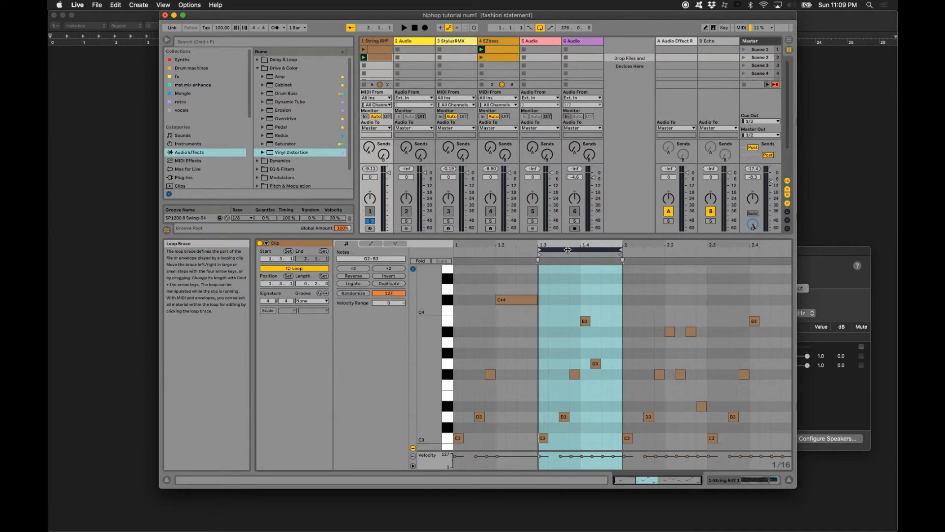
key("space")
key("Up")
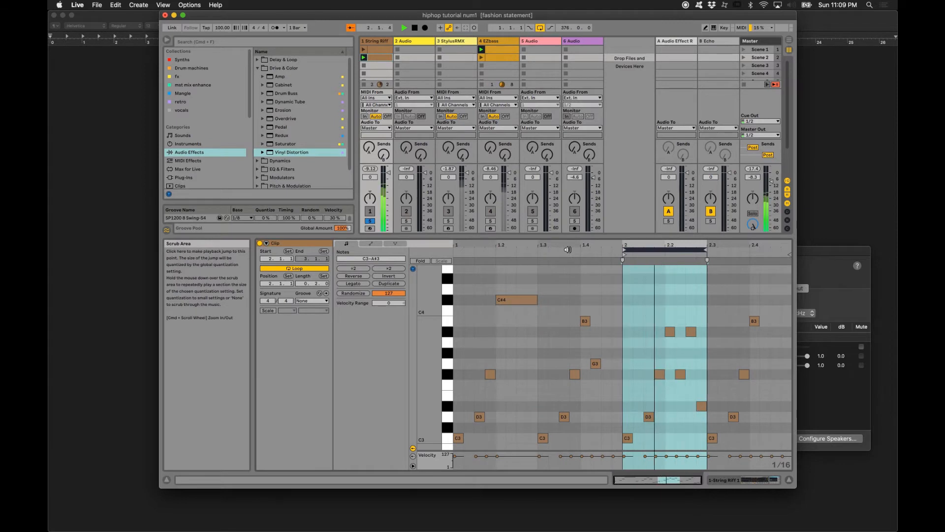
key("space")
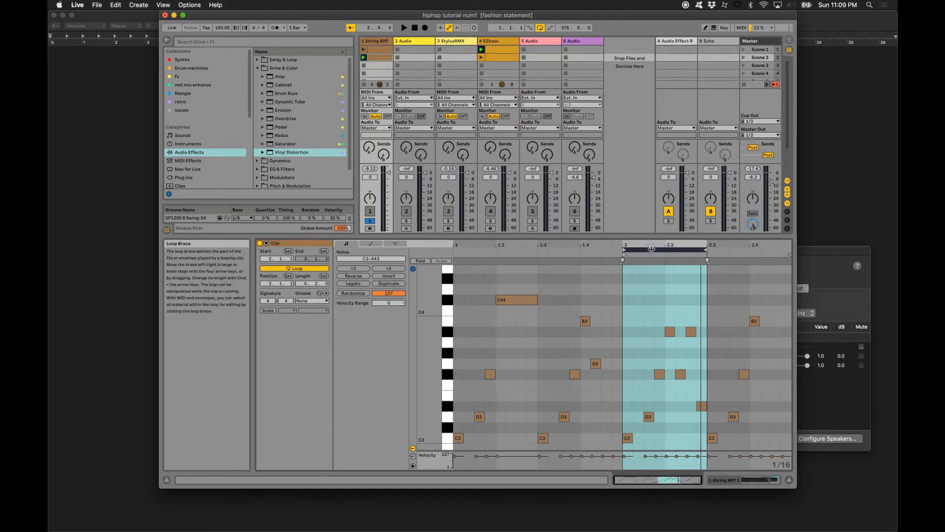
- Step the loop brace back and forth through the clip by its own length, ending on the section starting at 2.3
key("Down")
key("Down")
key("Up")
key("Up")
key("Up")
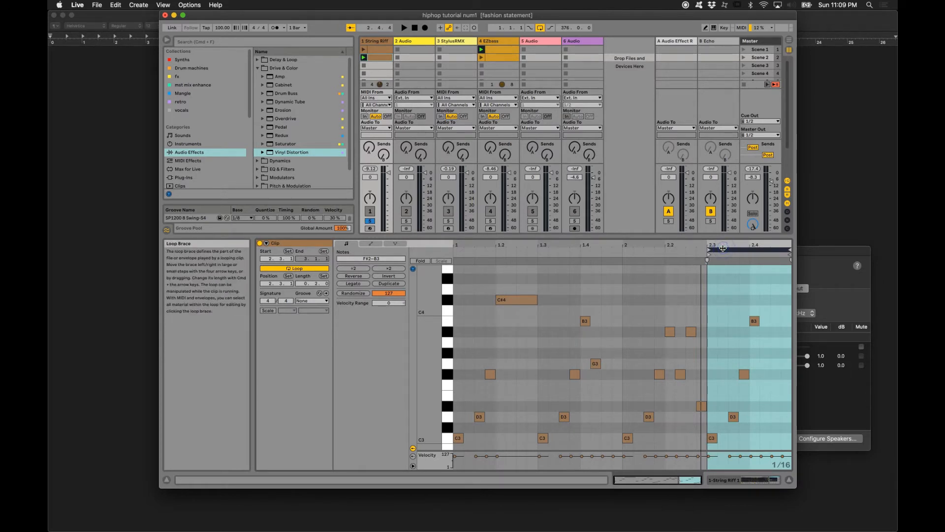
- Move the loop brace back to the clip's start, play it, and shift the brace forward to start at 1.3
key("Down")
key("Down")
key("Down")
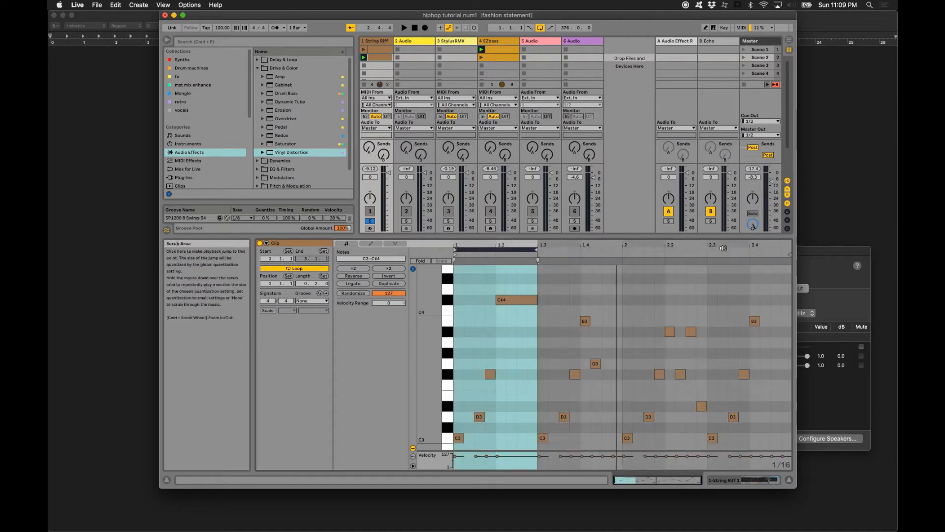
key("space")
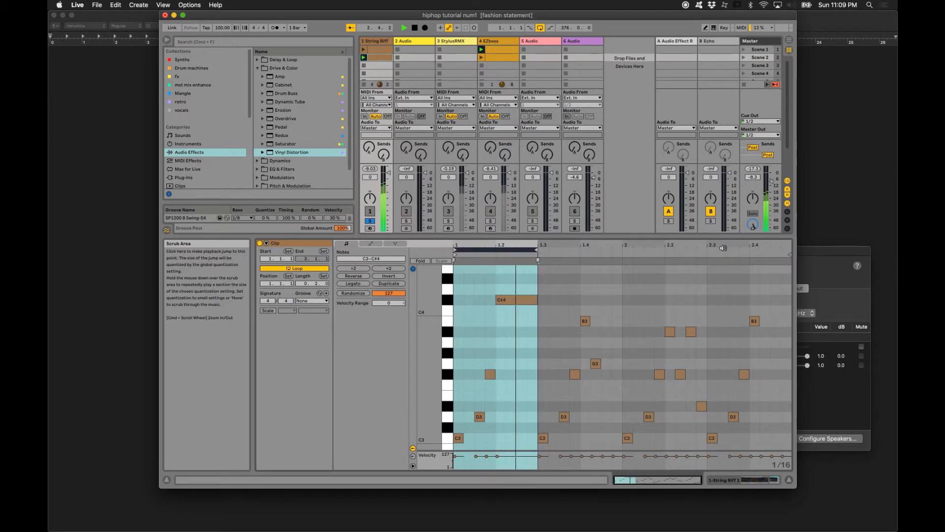
key("Up")
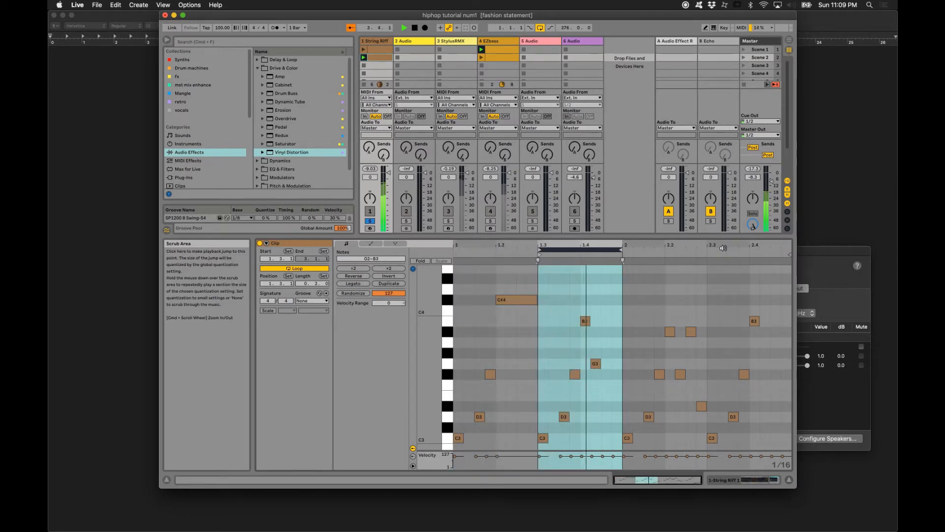
- Step the loop brace forward to 2.3, place it at 1.2, and crop the clip to that two-beat section
key("Up")
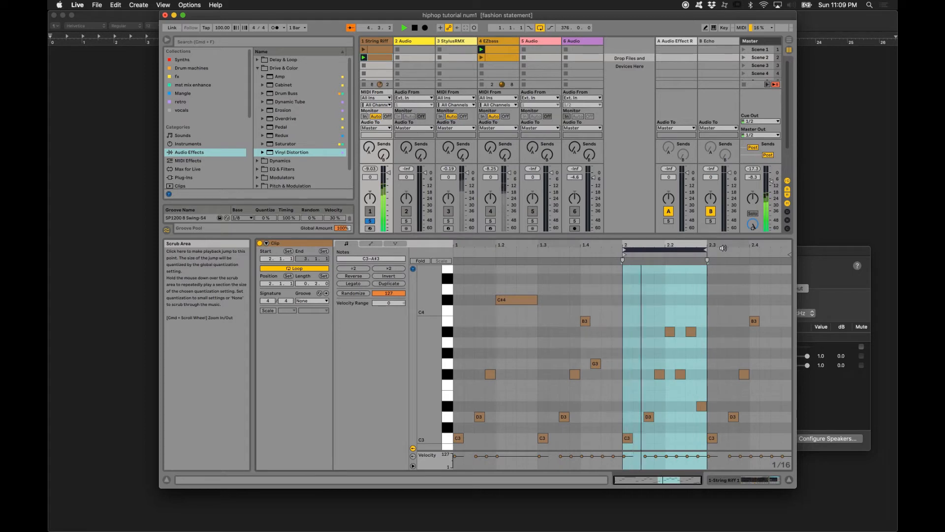
key("Up")
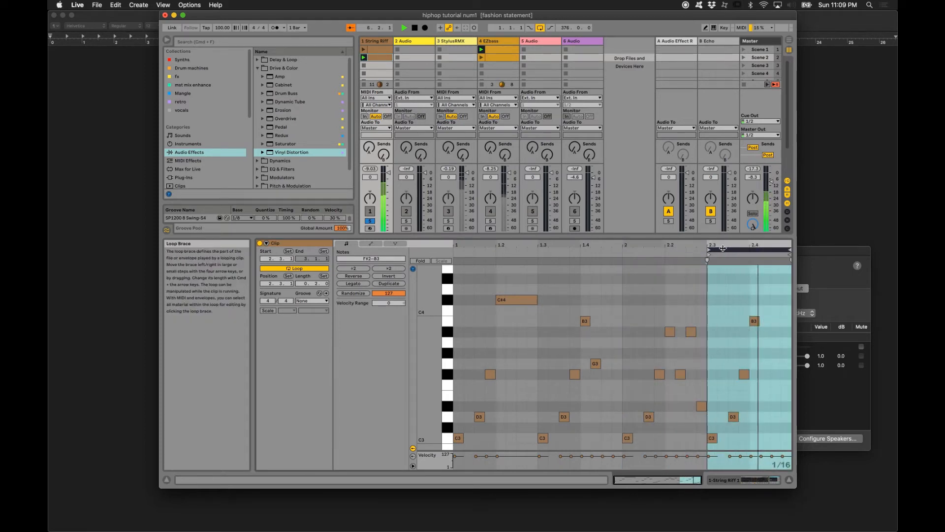
left_click_drag(722, 249, 544, 251)
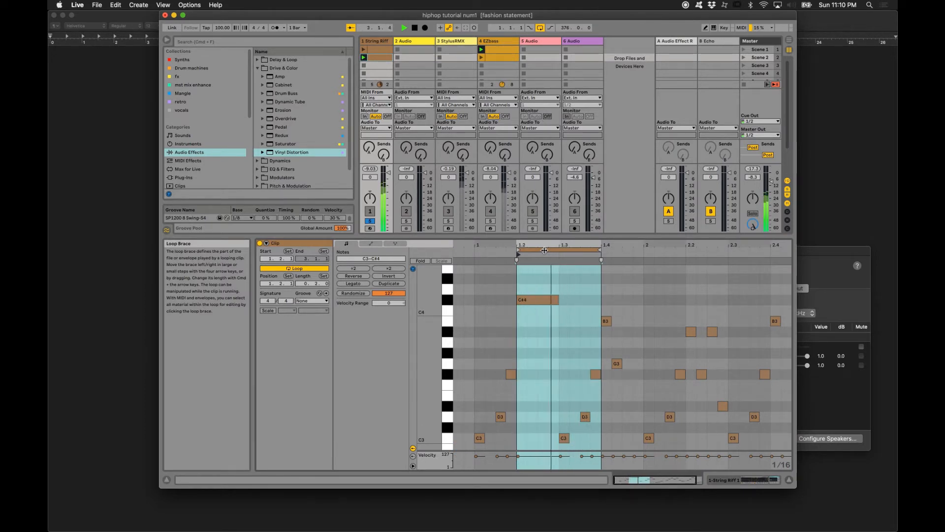
right_click(542, 277)
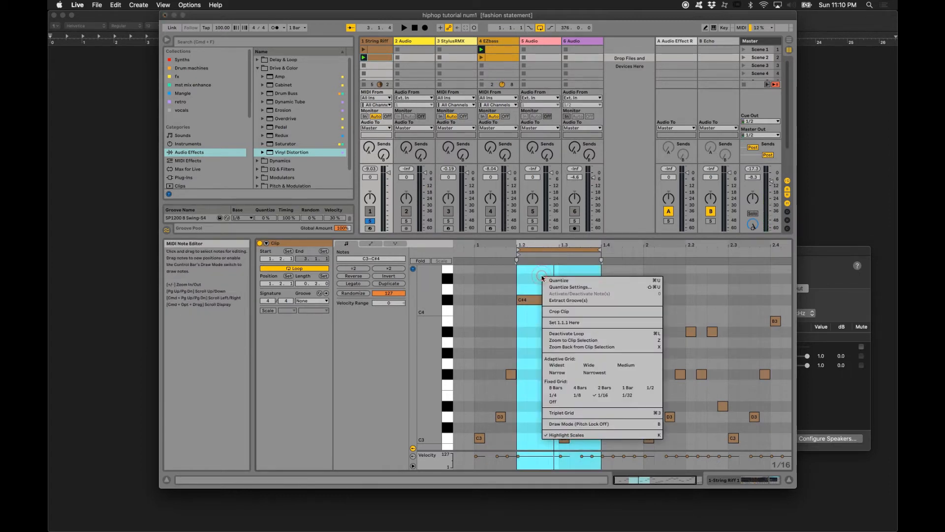
left_click(551, 313)
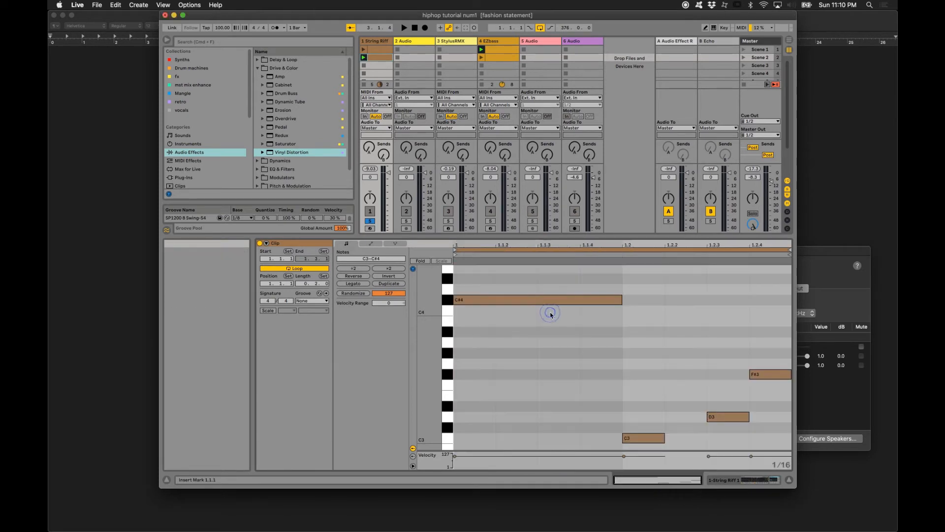
- Duplicate the loop to one bar and raise the C3 note at 1.4 to F#3
left_click(521, 248)
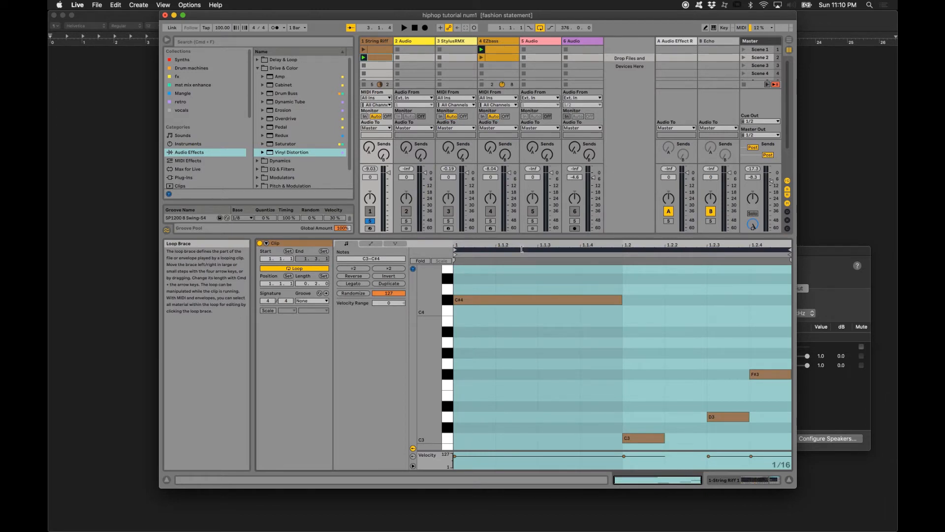
key("super+d")
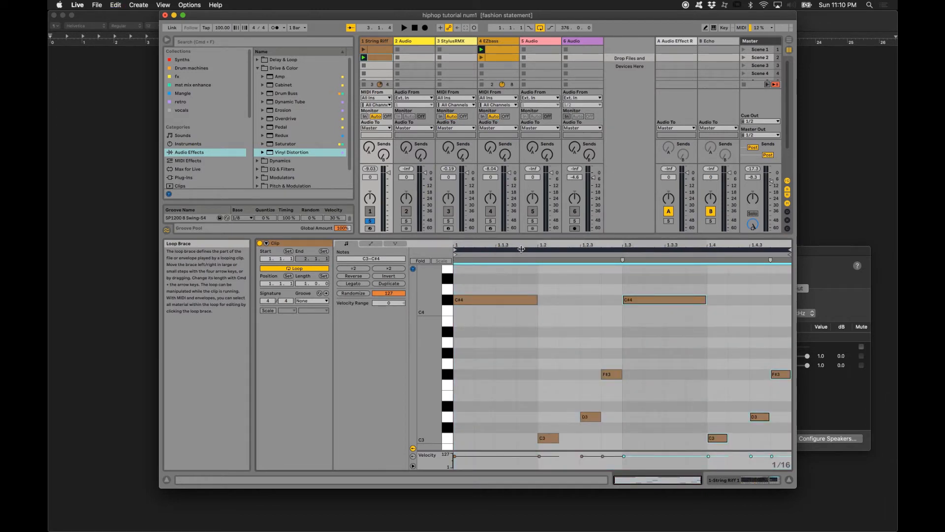
left_click(717, 438)
key("Up")
key("Up")
key("Up")
key("Up")
key("Up")
key("Up")
key("Up")
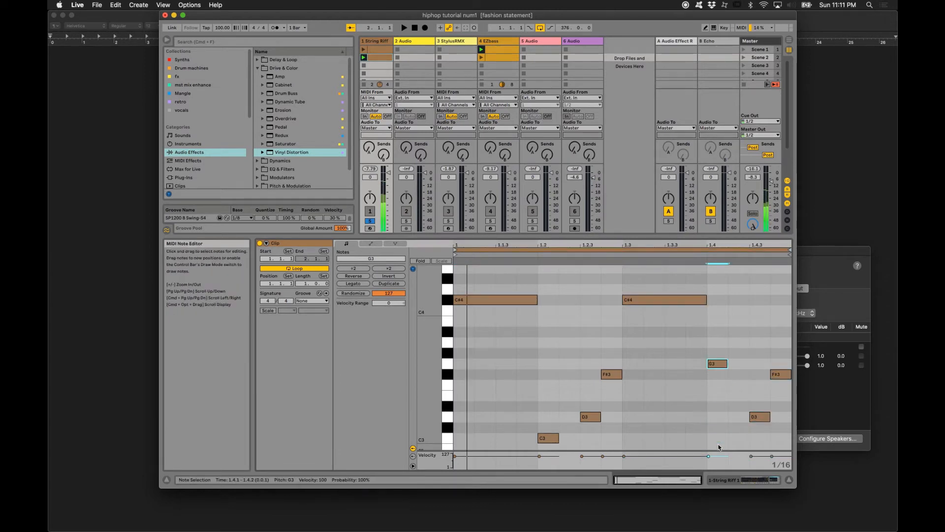
key("Down")
- Move the D3 note at 1.4.3 to A2 at 1.4.2, trying other pitches first, and lengthen it to two sixteenths
left_click(759, 417)
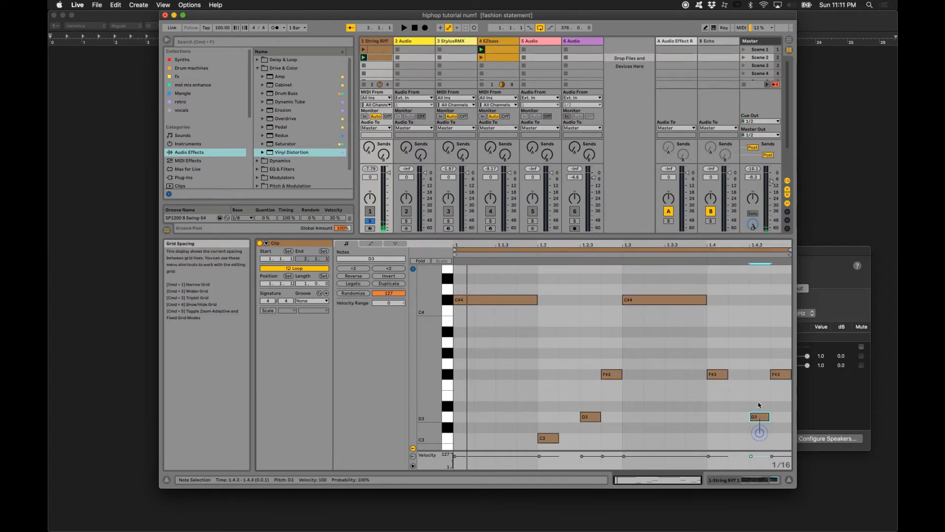
key("Left")
key("Up")
key("Up")
key("Up")
key("Up")
key("Up")
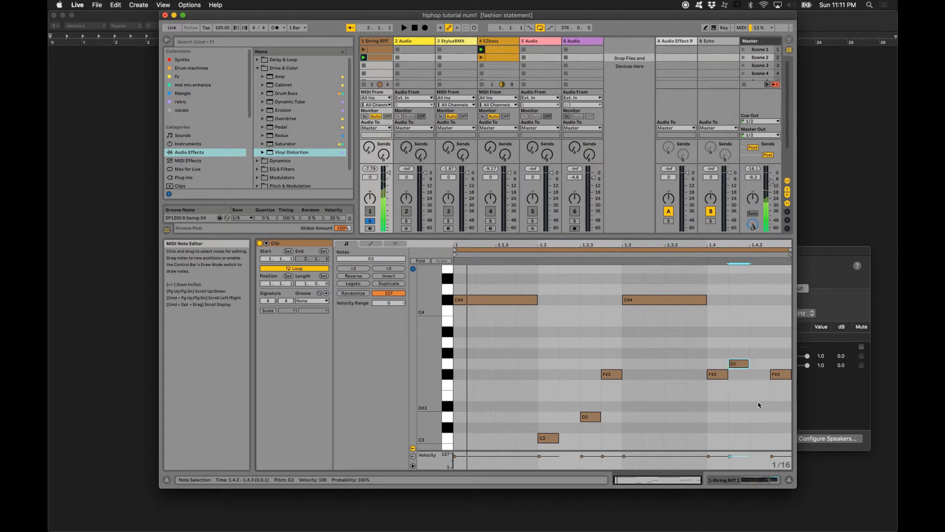
key("Up")
key("Up")
key("Up")
key("Up")
key("Up")
key("Up")
key("Up")
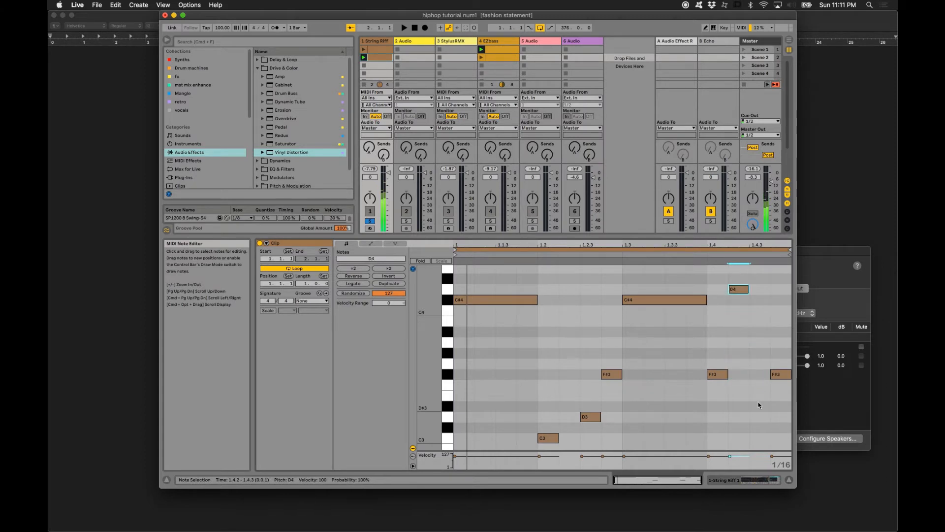
key("Down")
key("Down")
key("Down")
key("Down")
key("Down")
key("Down")
key("Down")
key("Down")
key("Down")
key("Down")
key("Down")
key("Down")
key("Down")
key("Down")
key("Down")
key("Down")
key("Down")
key("Down")
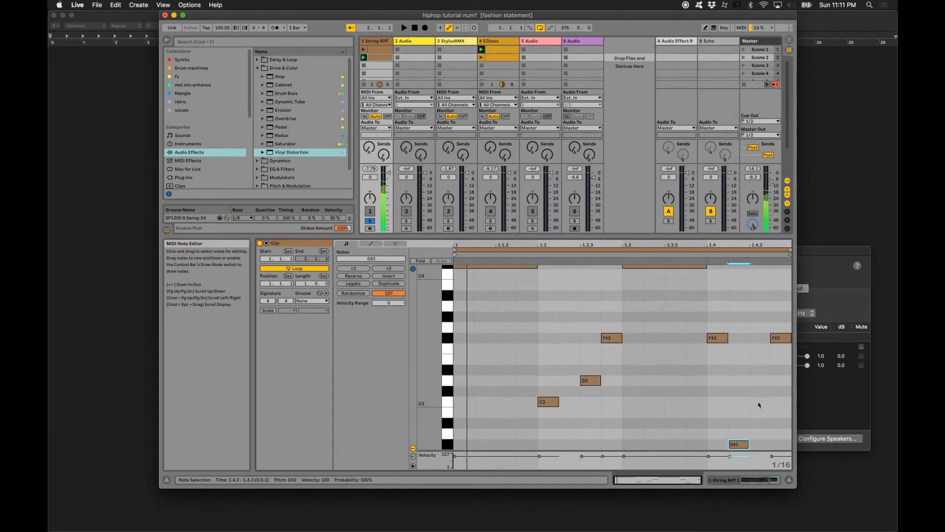
key("Up")
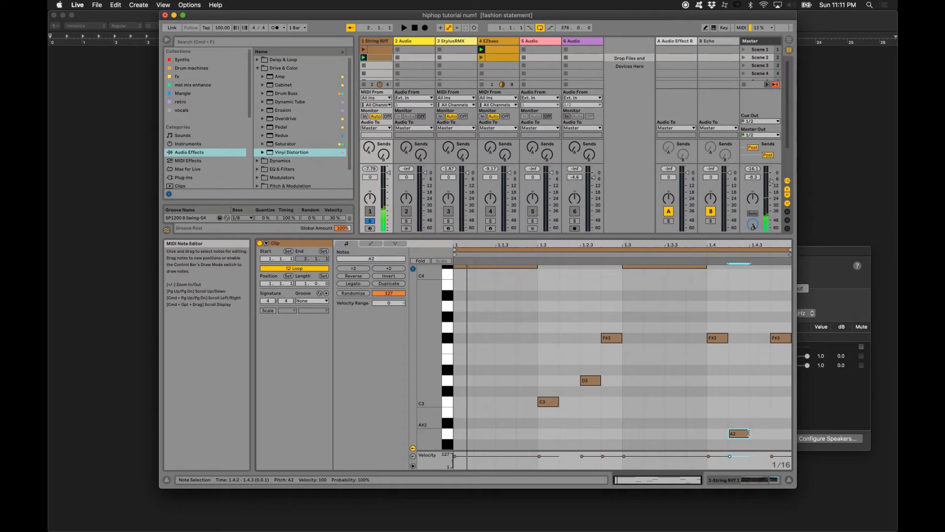
left_click_drag(749, 433, 765, 431)
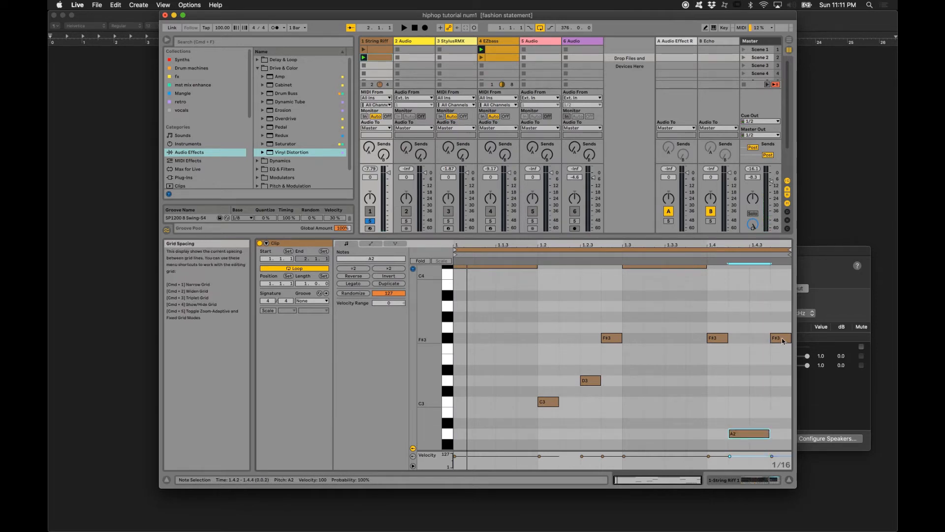
- Lower the last note at 1.4.4 to G2 and move the start marker to 1.3, playing the clip
left_click_drag(779, 338, 780, 444)
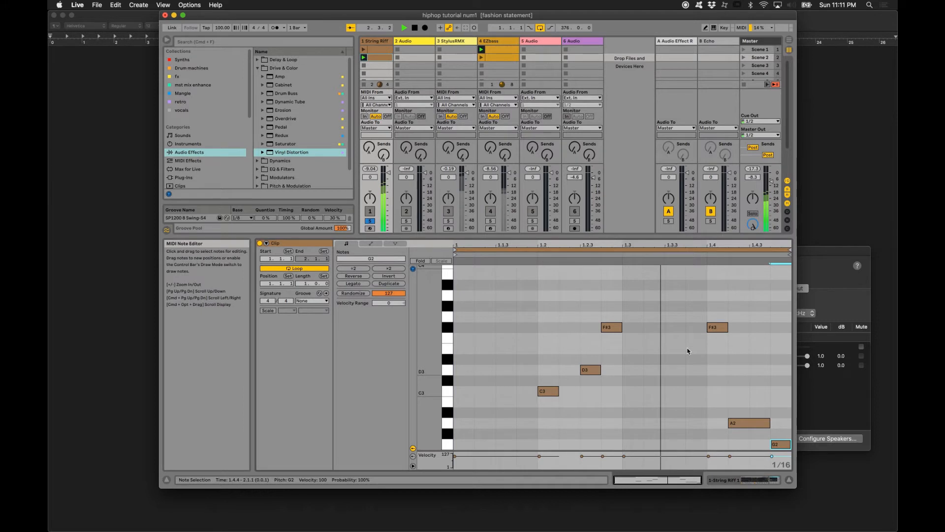
scroll(687, 351, "up", 4)
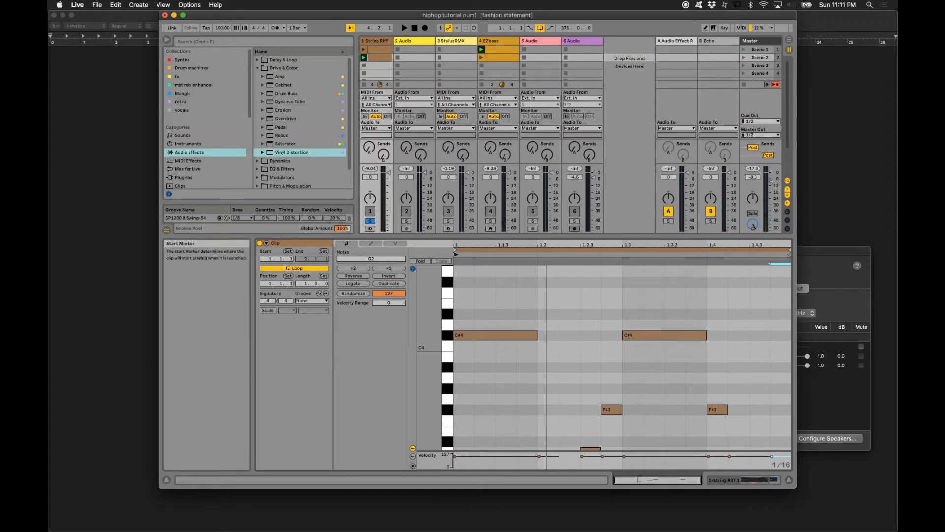
left_click_drag(456, 254, 624, 254)
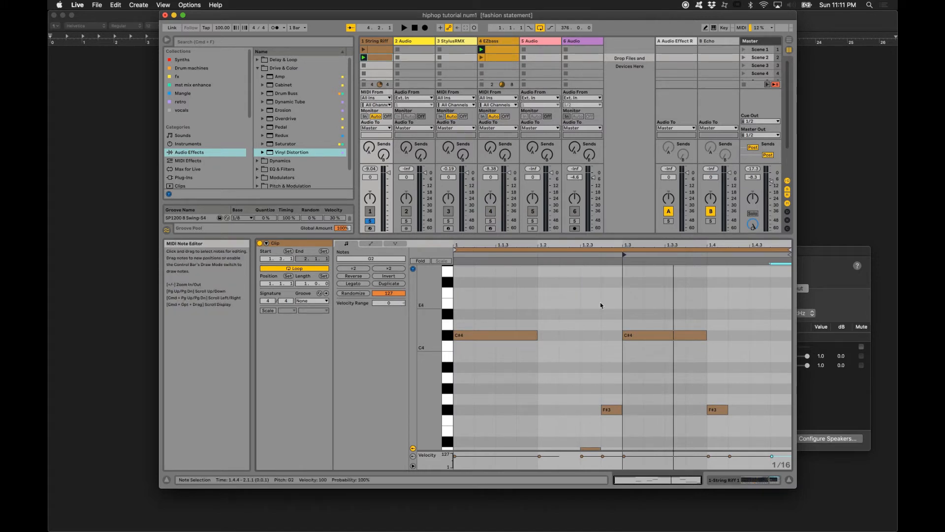
key("space")
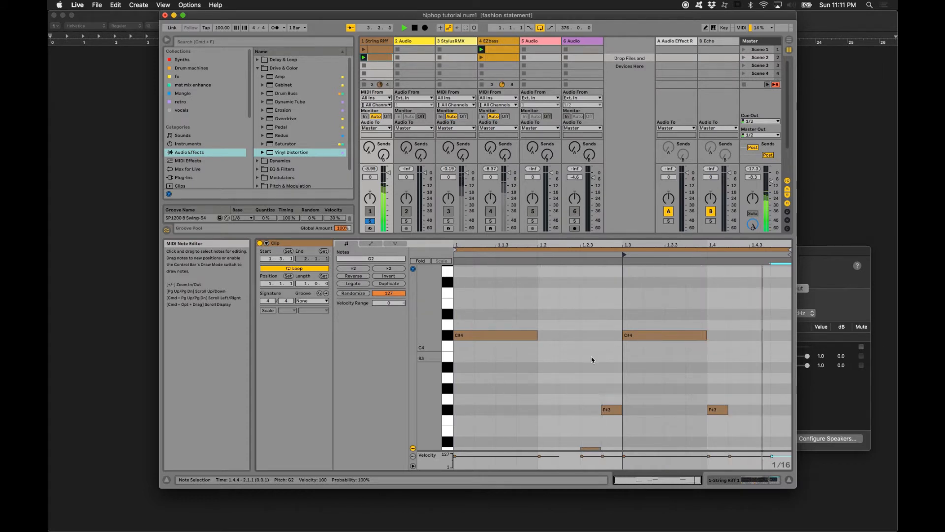
- Lower the D3 note at 1.2.3 to A2
scroll(591, 357, "down", 5)
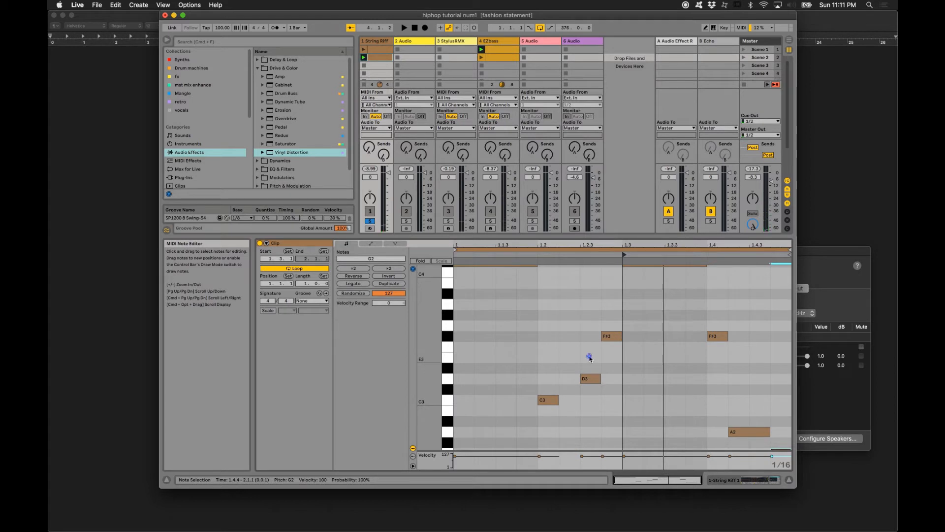
left_click(590, 379)
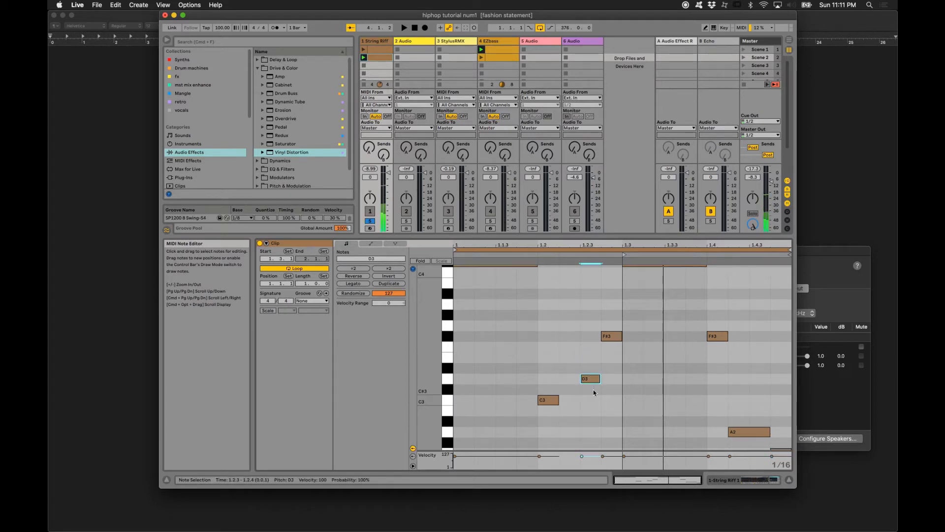
key("Down")
key("Down")
key("Down")
key("Down")
key("Down")
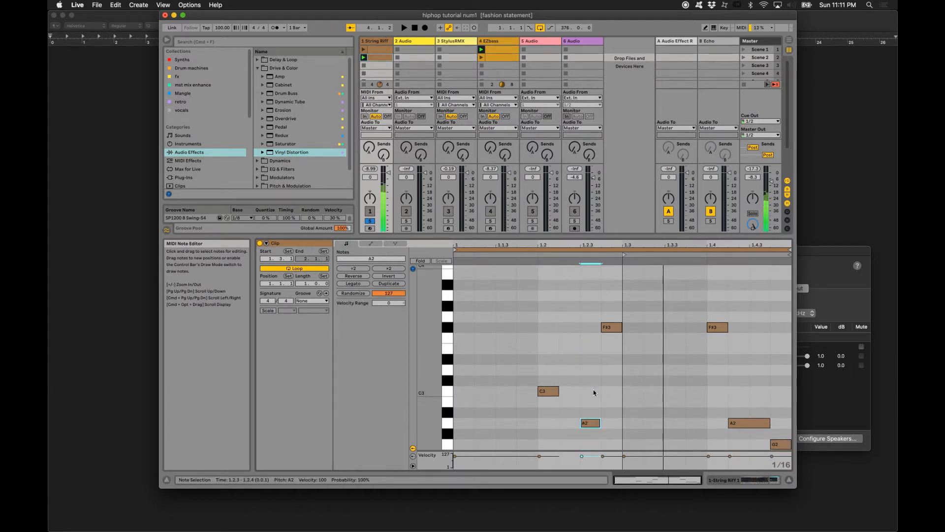
- Lower the F#3 note at 1.2.4 to F#2 and play the edited riff
left_click(607, 328)
key("Down")
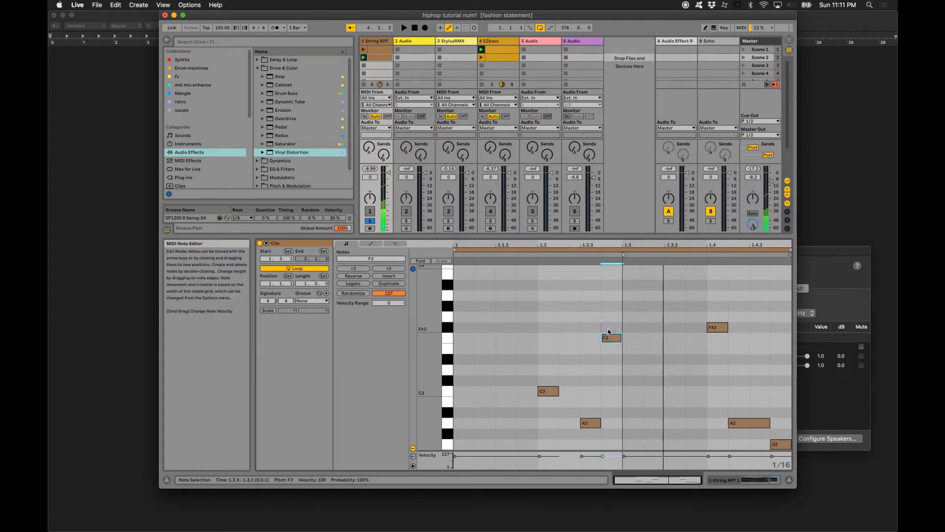
key("Down")
key("Down")
key("Down")
key("Down")
key("Down")
key("Down")
key("Down")
key("Down")
key("Down")
key("Down")
key("Down")
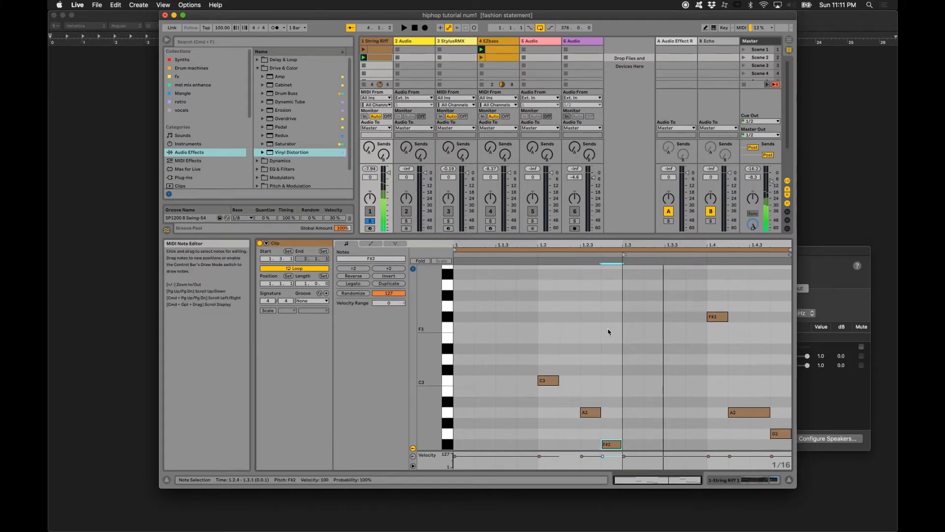
key("Down")
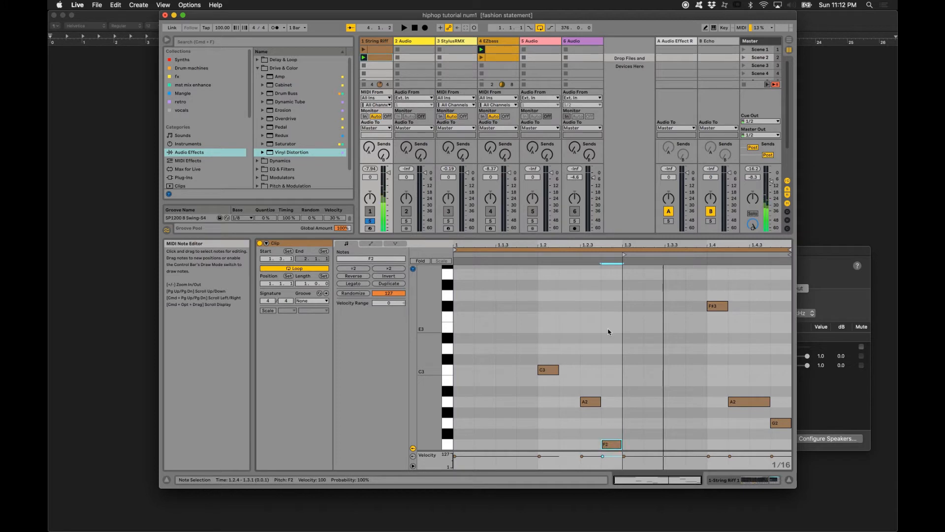
key("Up")
key("space")
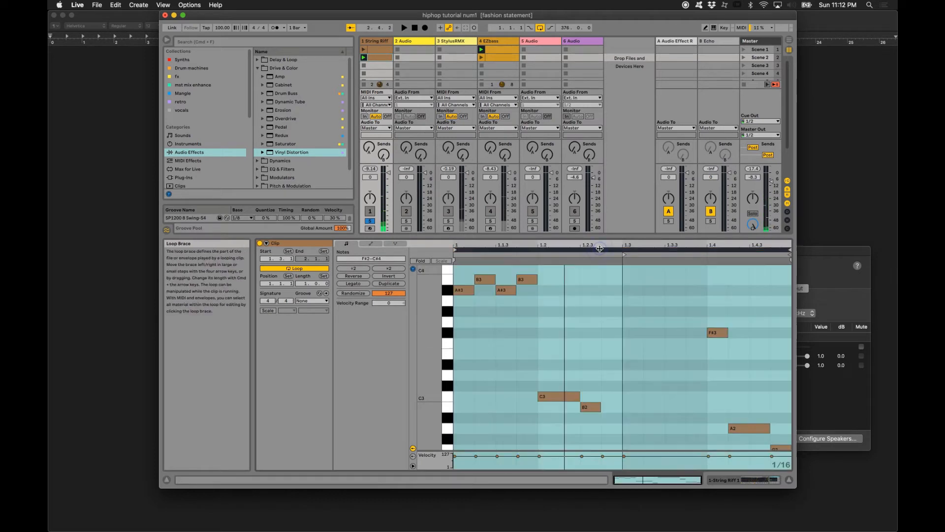
- Stop playback, duplicate the one-bar loop to make it two bars long, and play it
key("space")
left_click(600, 248)
key("super+d")
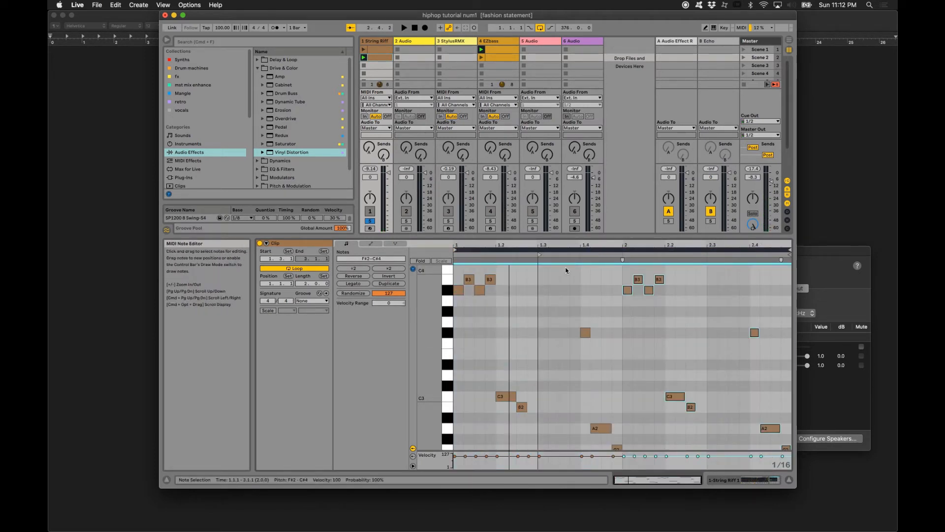
key("space")
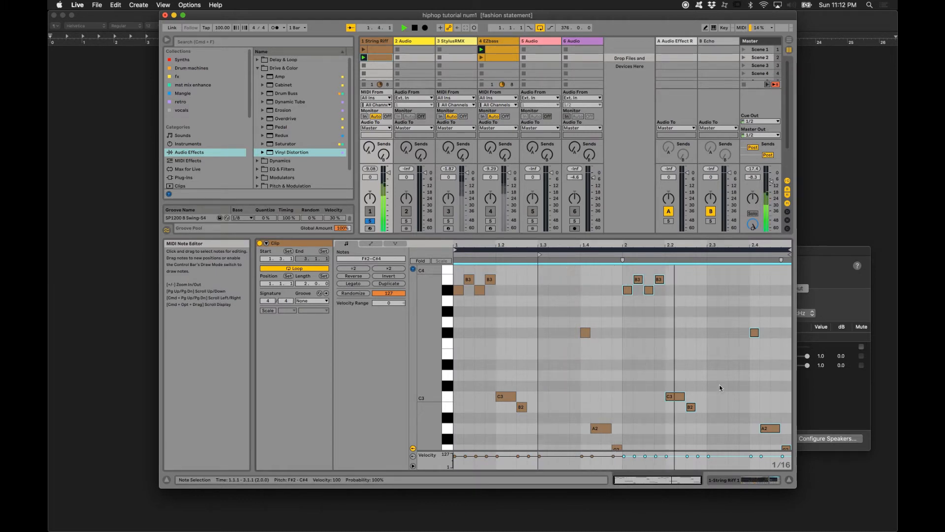
- Stop playback, select the whole loop, and duplicate it to make it four bars long
key("space")
scroll(719, 385, "down", 2)
left_click_drag(733, 280, 786, 413)
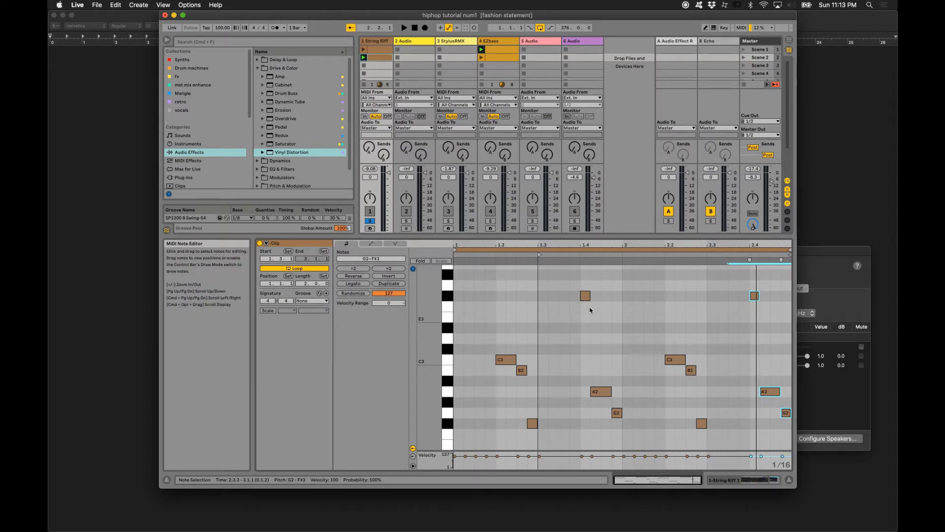
left_click(727, 251)
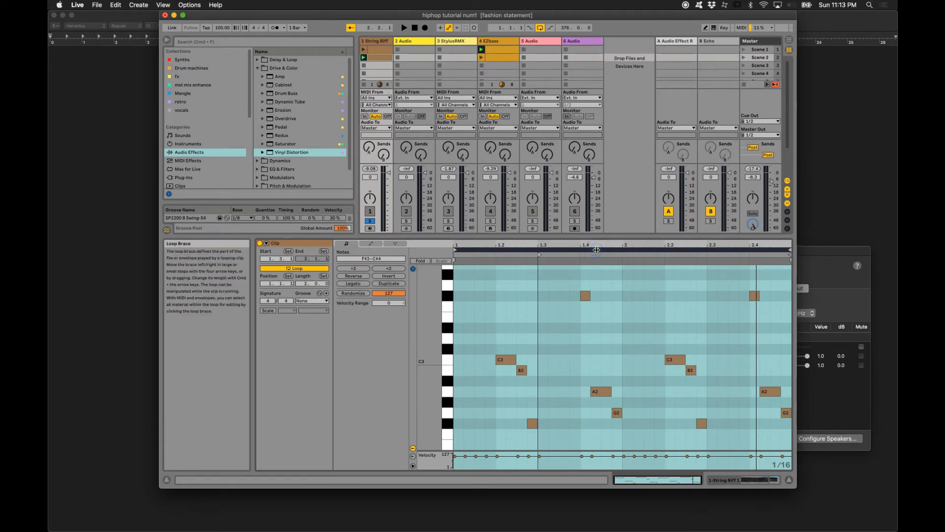
key("super+d")
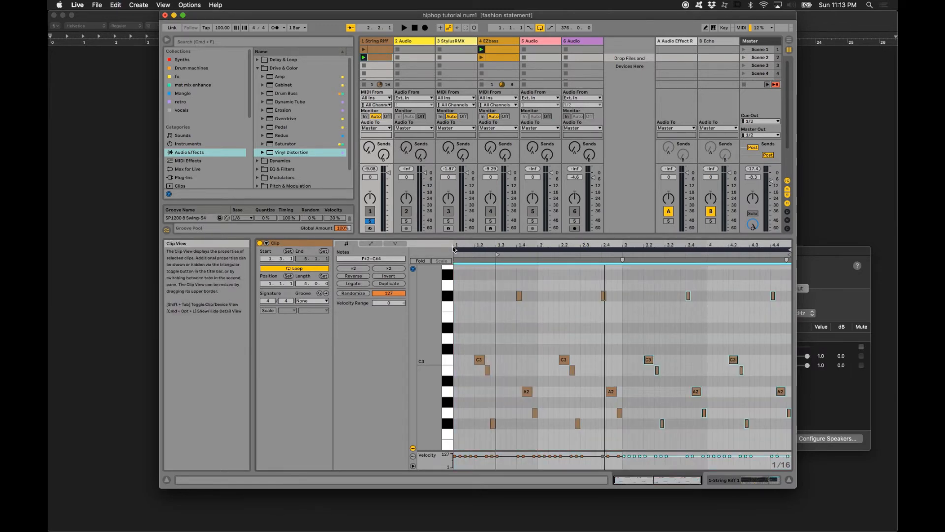
- Set the loop to start at 1.3 with a length of two bars, and play it
left_click_drag(455, 250, 496, 250)
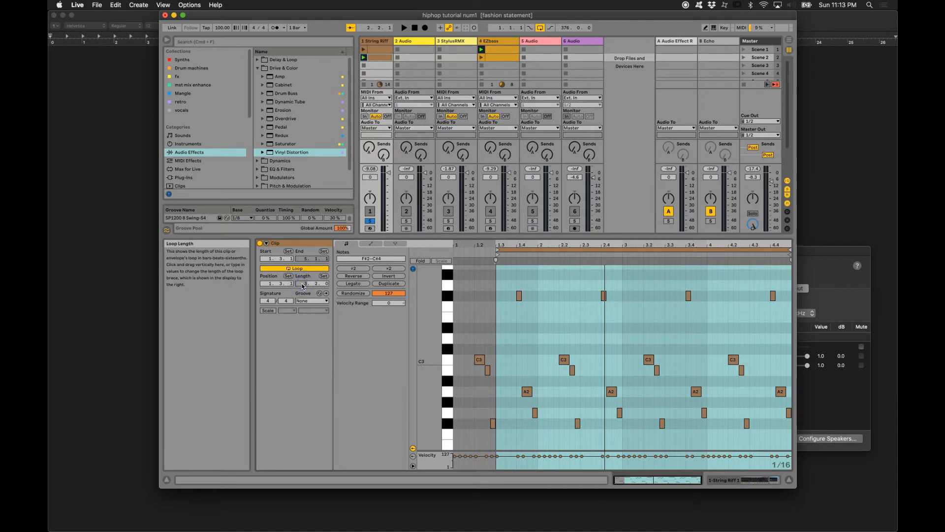
left_click_drag(302, 284, 303, 286)
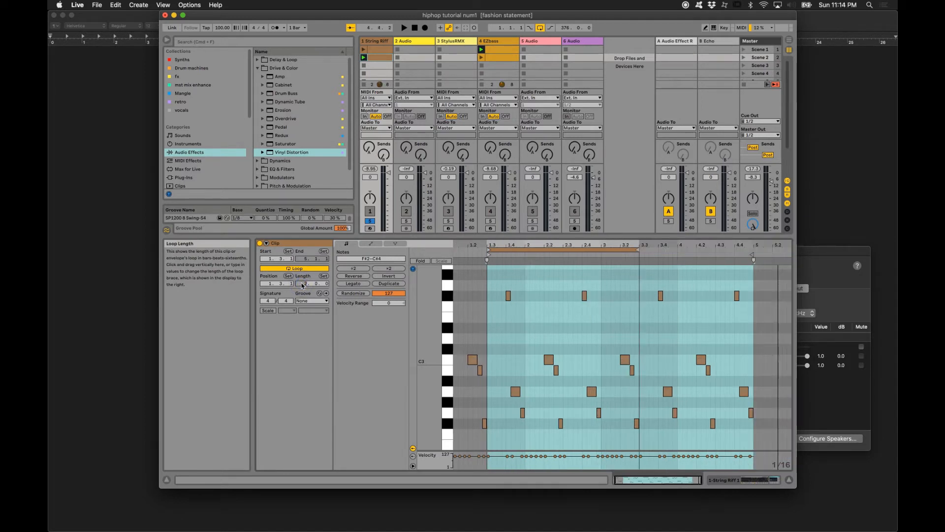
left_click(551, 249)
key("space")
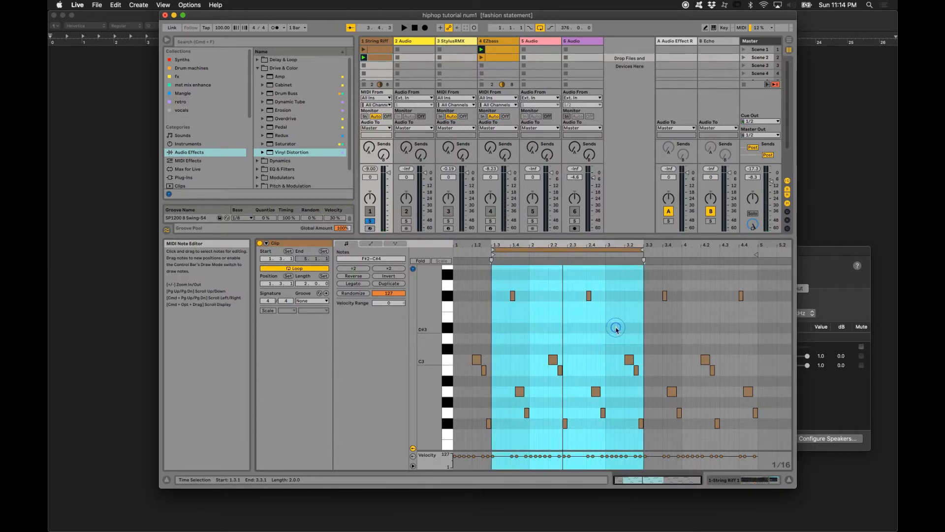
- Delete the C3, B2 and F#2 notes between 3.1.3 and 3.3 at the end of the loop
left_click_drag(616, 327, 641, 429)
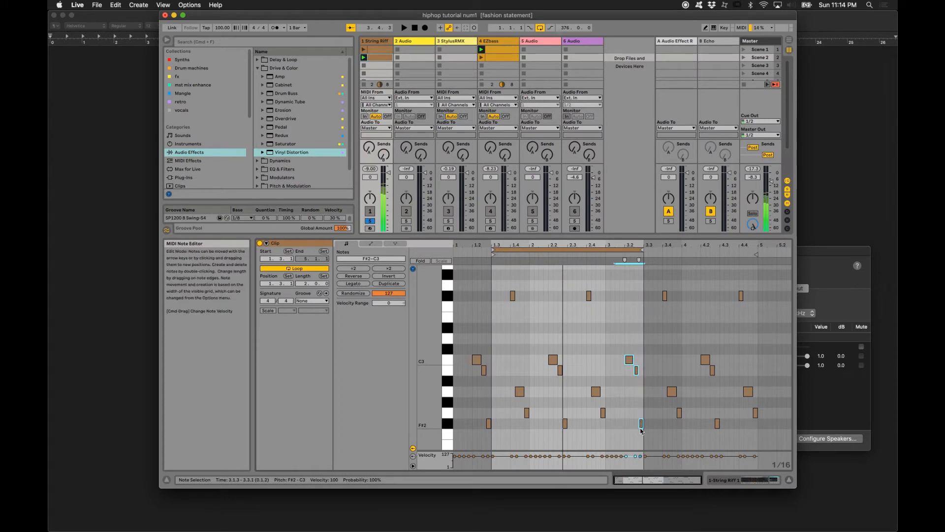
key("Delete")
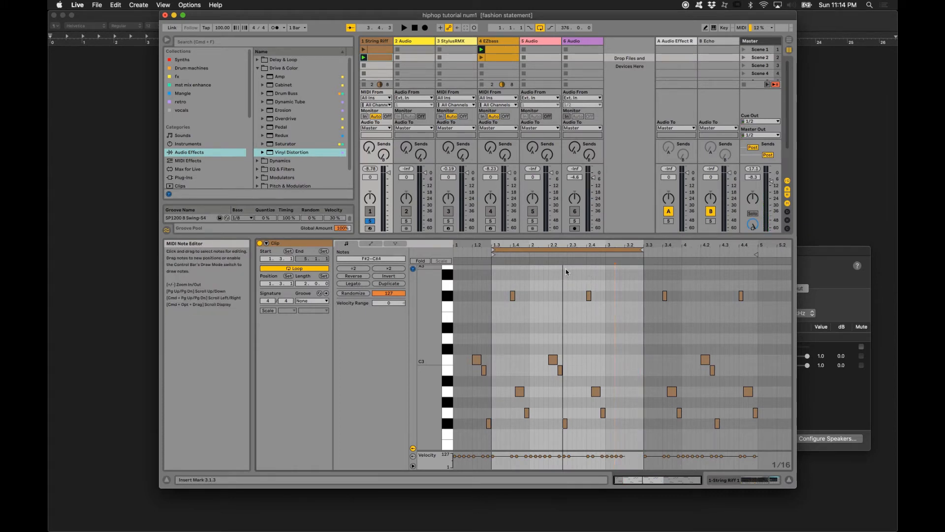
- Duplicate the notes between 2.2.4 and bar 3, and shift the copies a sixteenth earlier so they start at 2.4.4
left_click_drag(566, 269, 606, 431)
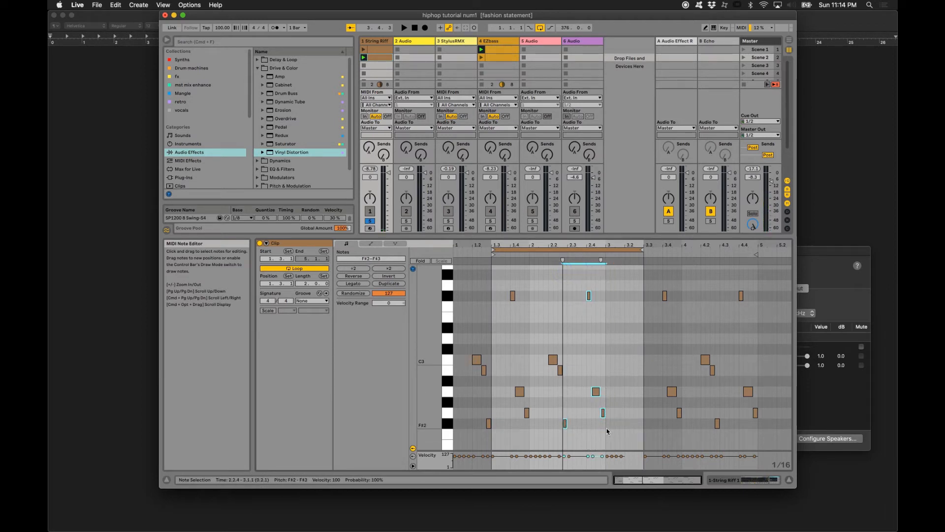
key("super+d")
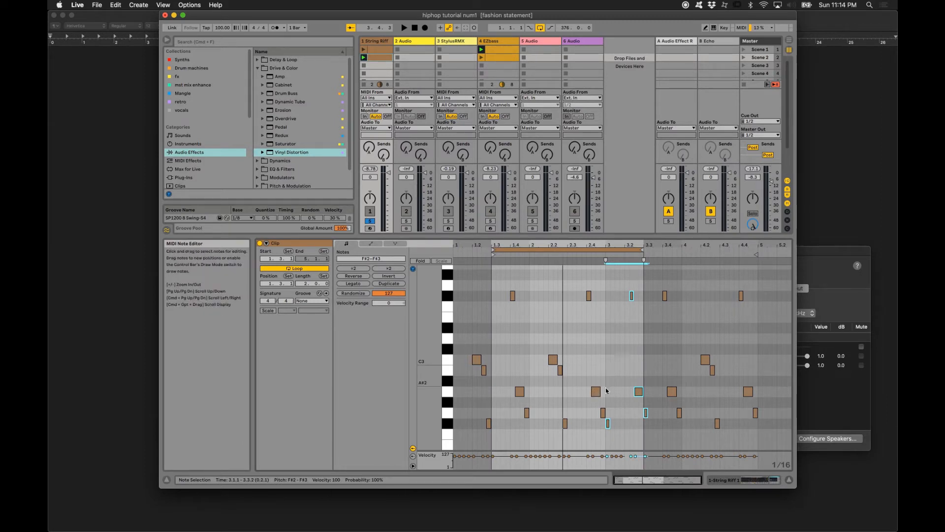
left_click(639, 392)
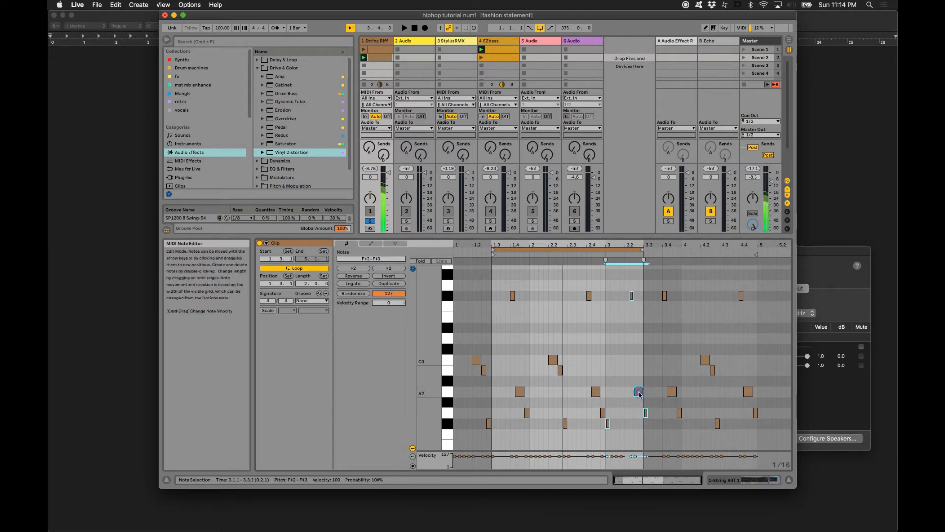
left_click_drag(642, 399, 638, 399)
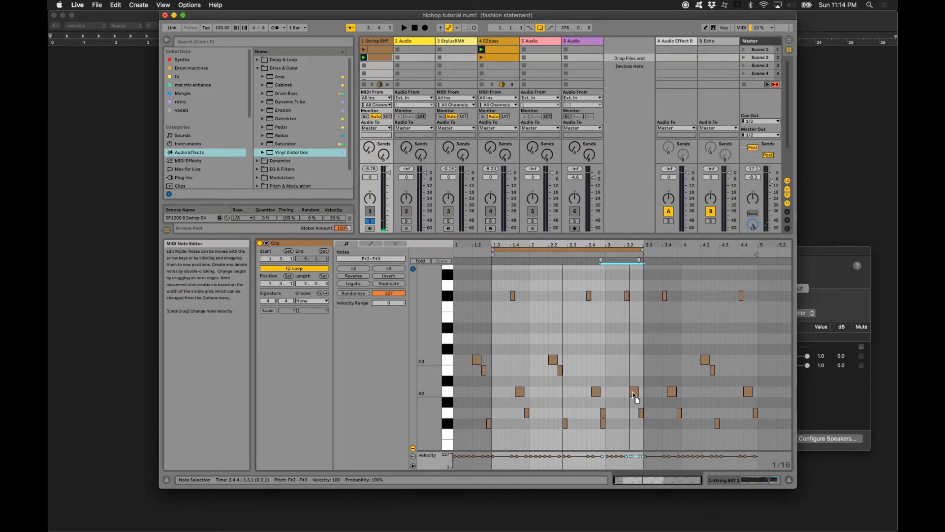
- Delete the copied F#2 note at 2.4.4 and play the edited string riff loop
left_click_drag(589, 424, 618, 426)
key("Delete")
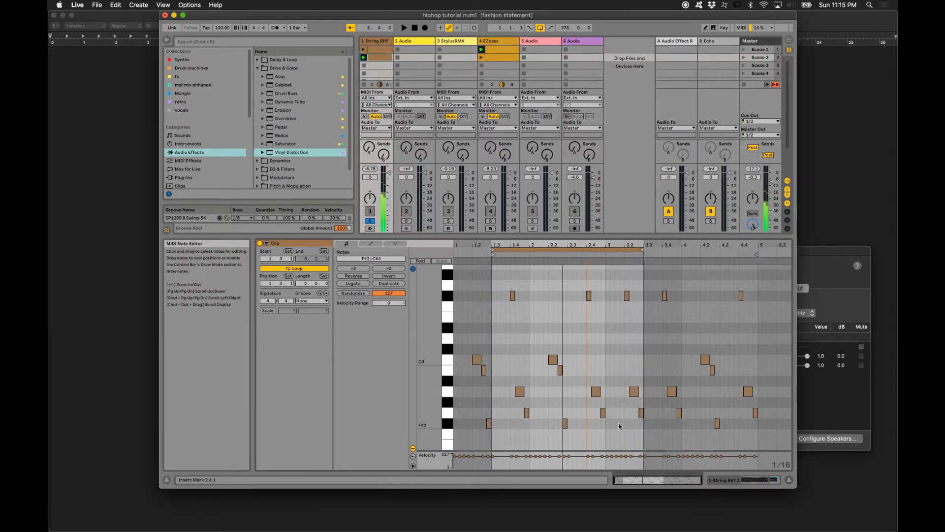
key("space")
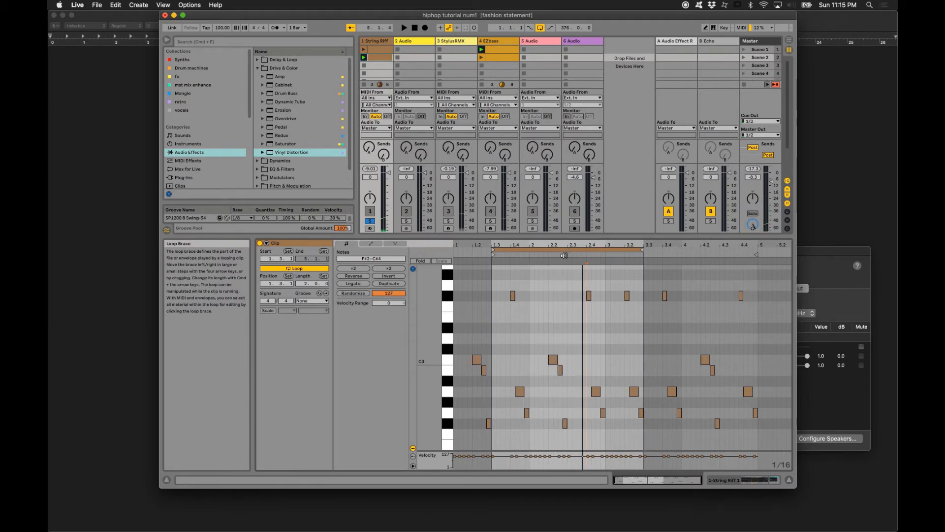
- Crop the string riff clip to its two-bar loop and play it with the String Riff track's solo off
right_click(552, 289)
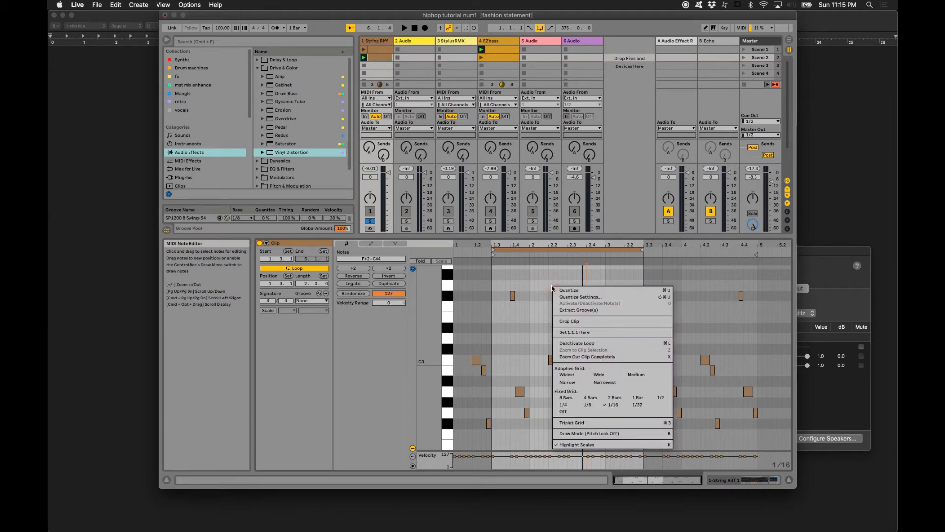
left_click(570, 322)
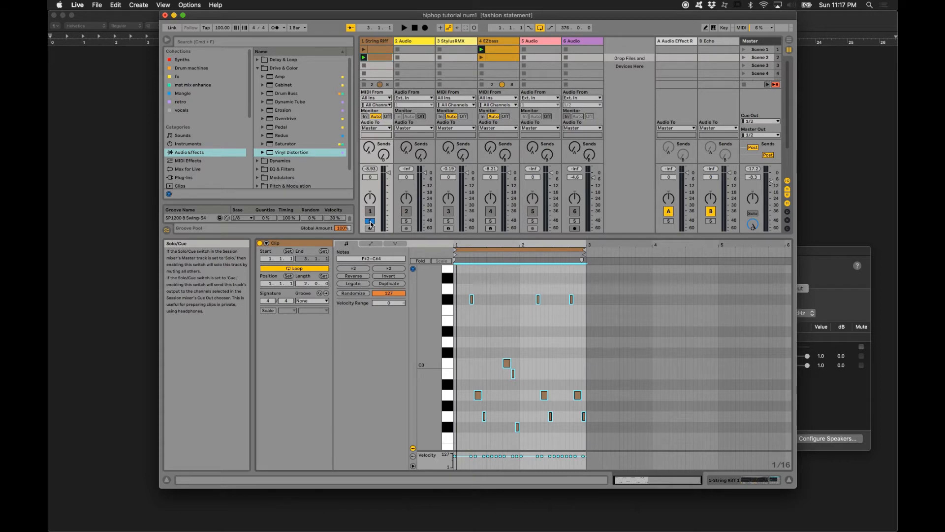
left_click(370, 221)
key("space")
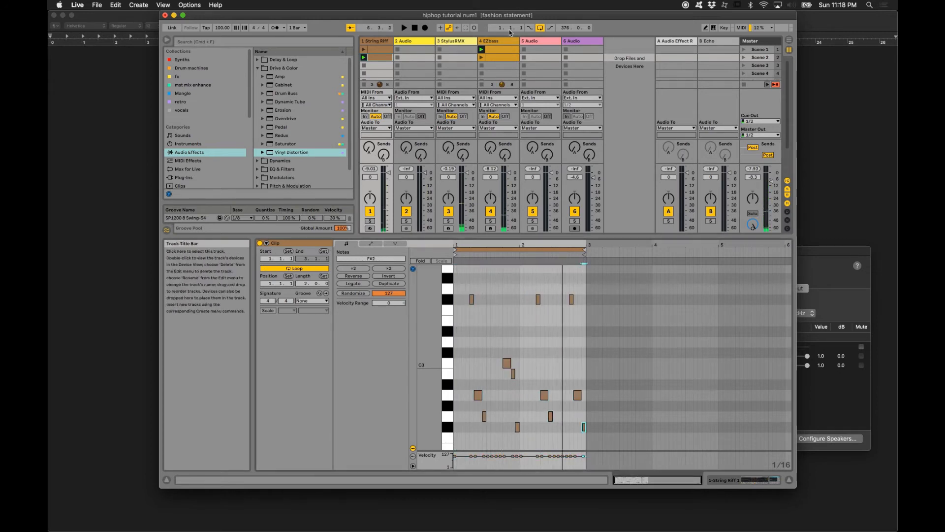
- Replace the second EZbass clip with a duplicate of the first one and launch the copy
left_click(492, 58)
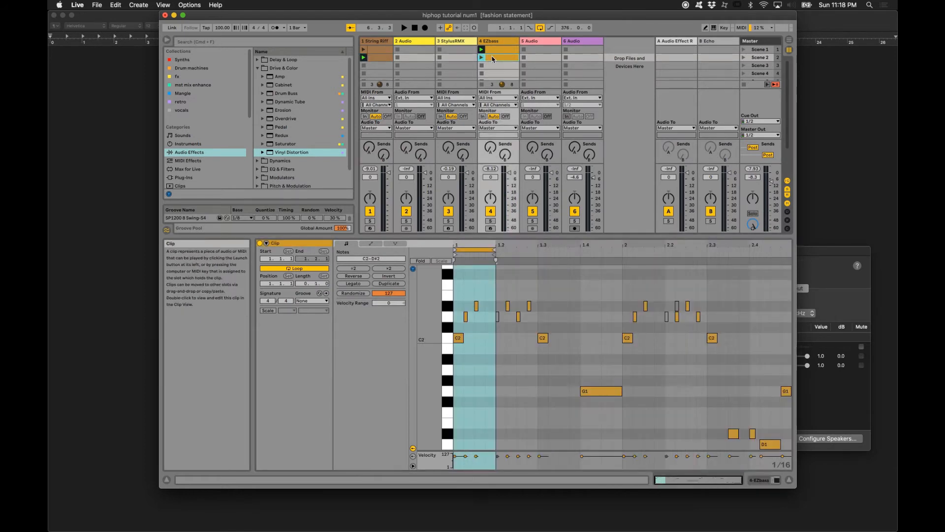
left_click(494, 50)
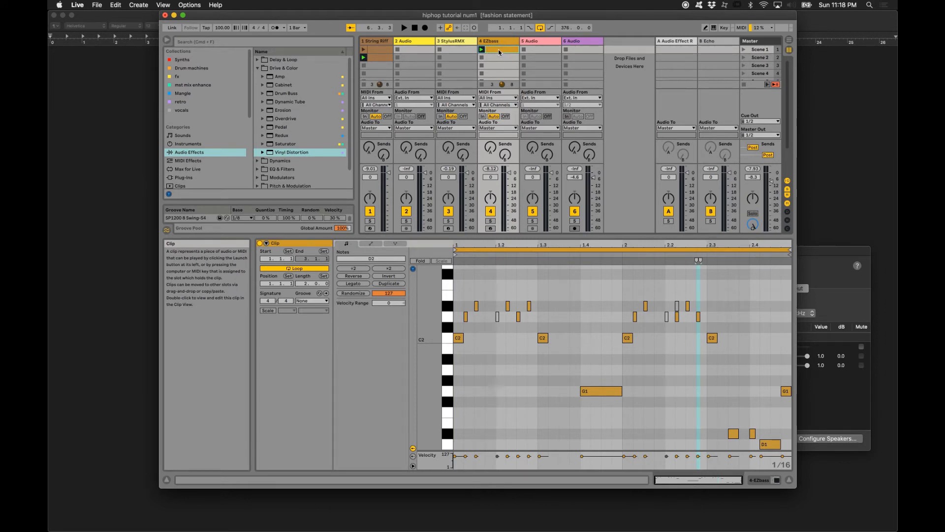
key("super+d")
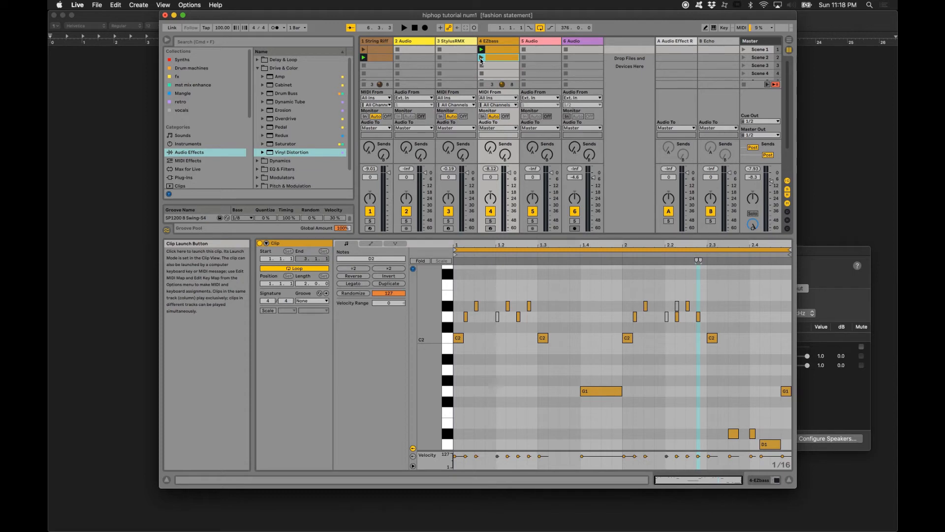
left_click(481, 60)
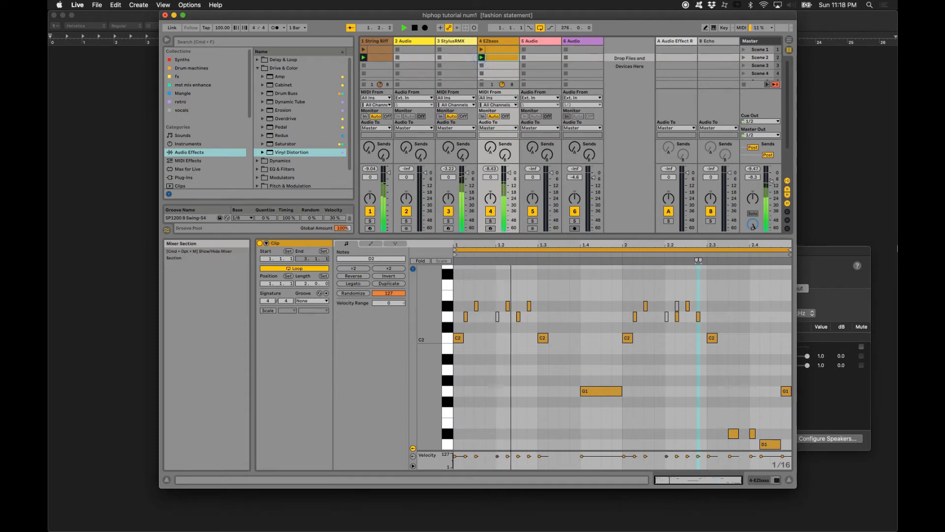
- Shorten the copied bass clip's loop to end at 1.3 and deactivate its opening C2 note
left_click_drag(789, 251, 536, 252)
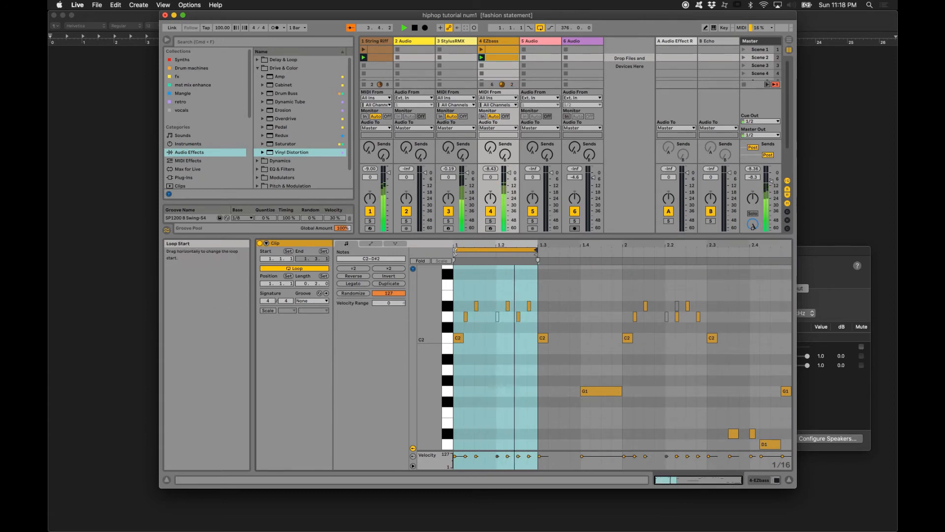
left_click(459, 338)
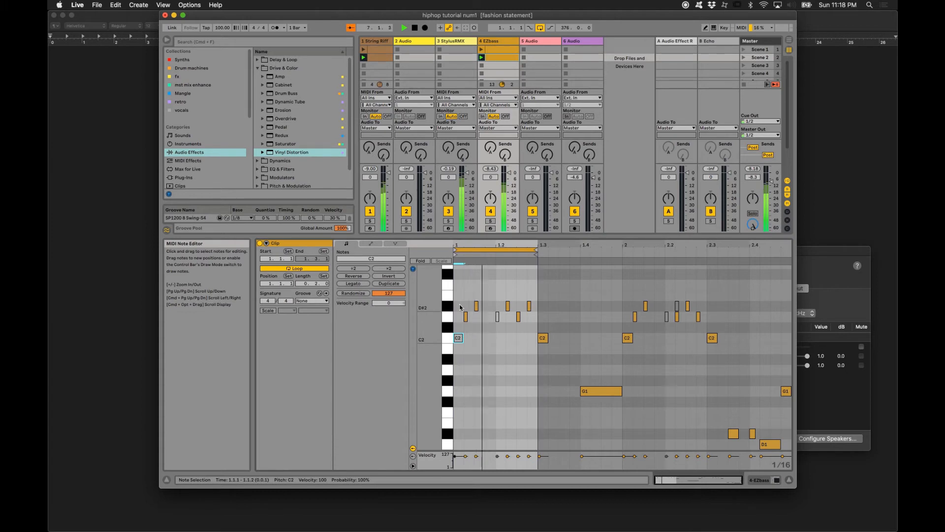
- Raise the bass note at 1.1.2 to D#2 and lower the one at 1.1.3 to D2
left_click(466, 316)
key("Up")
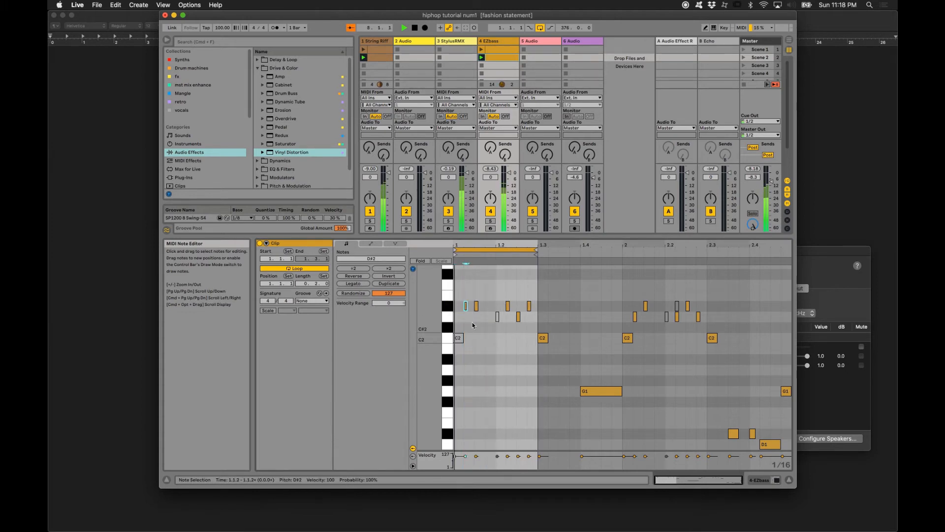
left_click(472, 294)
left_click_drag(476, 306, 477, 313)
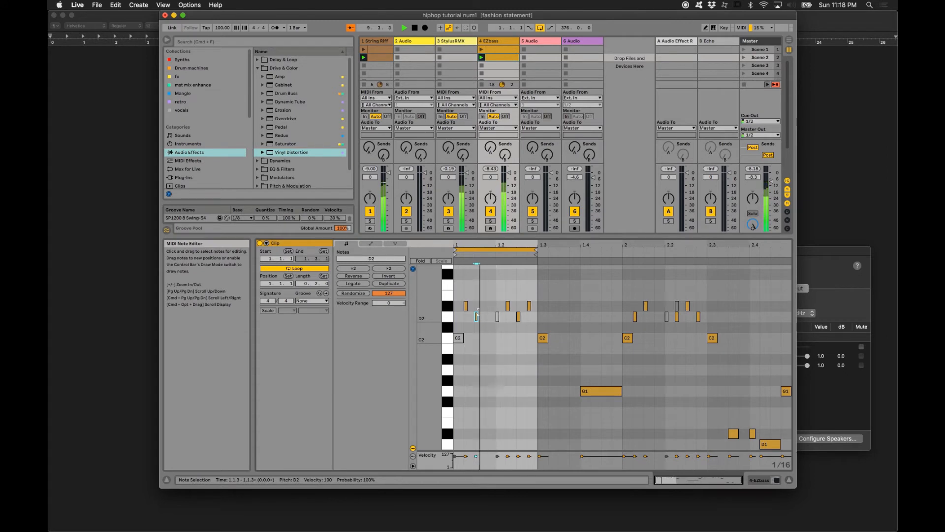
- Deactivate the D#2 note at 1.2.4, lower the 1.2.2 note to D2, and raise the 1.2.3 note to D#2
left_click(499, 304)
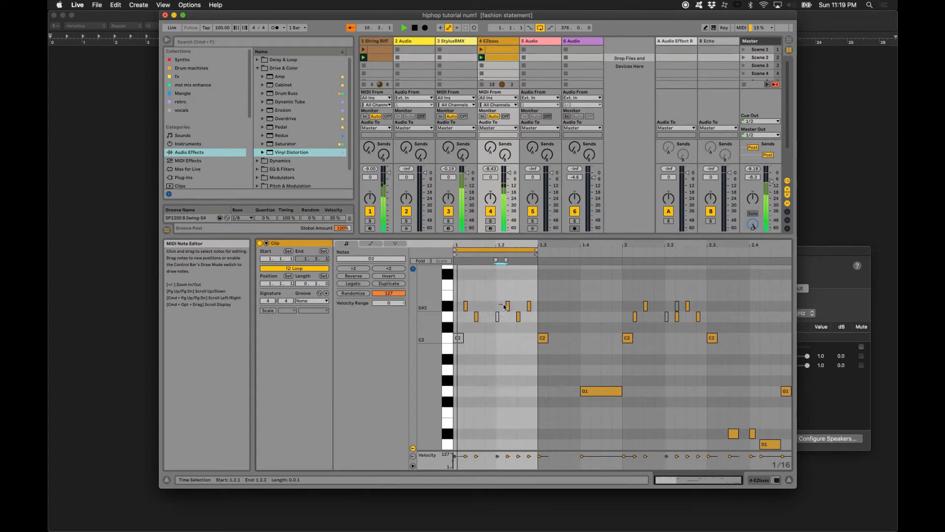
left_click(498, 305)
left_click(526, 306)
left_click(529, 306)
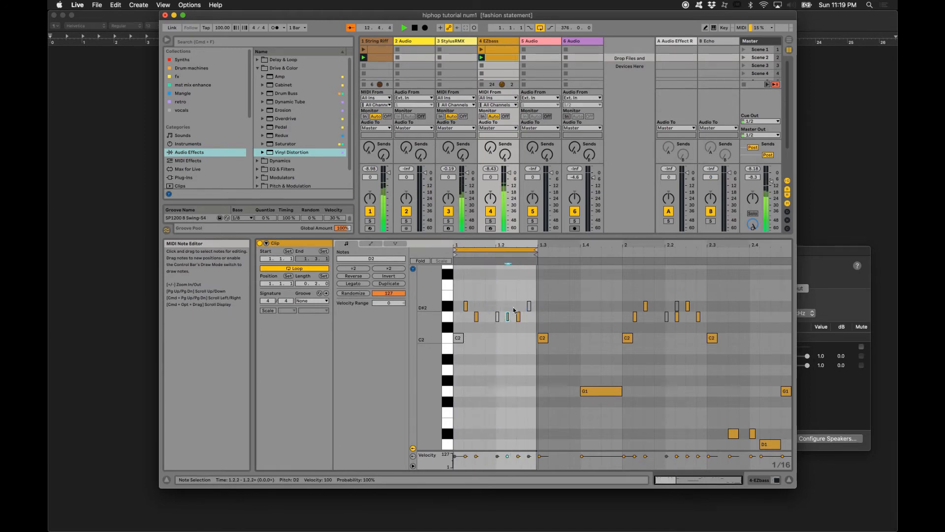
left_click_drag(512, 304, 525, 320)
key("Up")
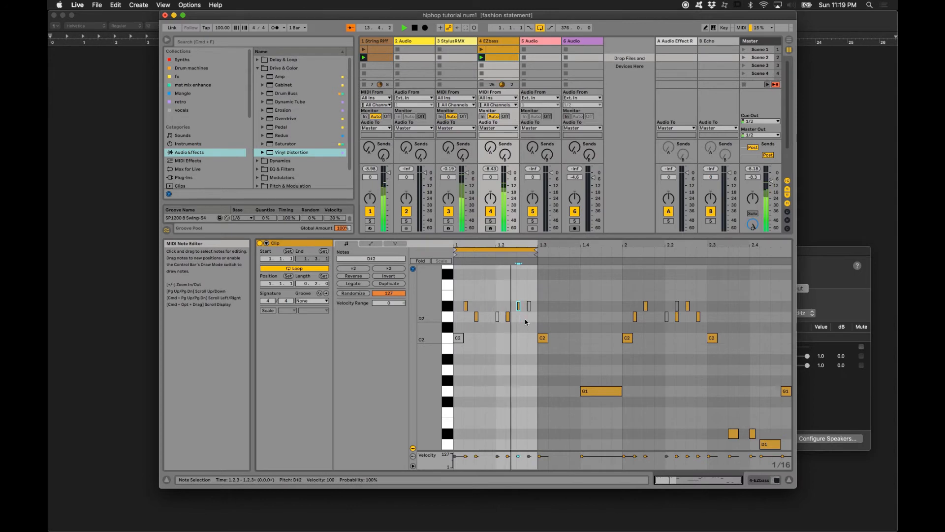
- Duplicate the bass loop to one bar and turn the copy's D#2 at 1.4.3 into a sixteenth-long C2 note
left_click(501, 250)
key("super+d")
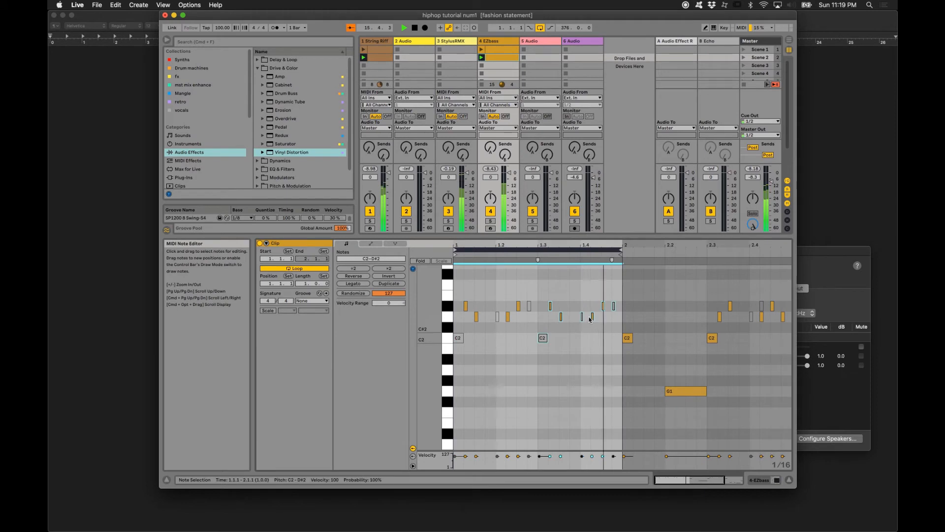
mouse_move(590, 317)
left_mouse_down()
mouse_move(600, 321)
mouse_move(597, 302)
mouse_move(605, 307)
left_mouse_up()
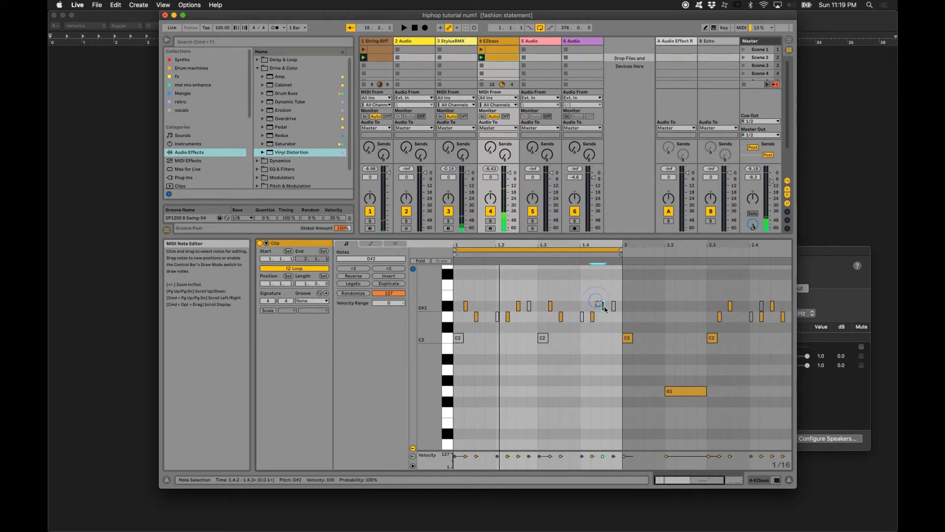
key("Down")
key("Down")
key("Down")
key("Down")
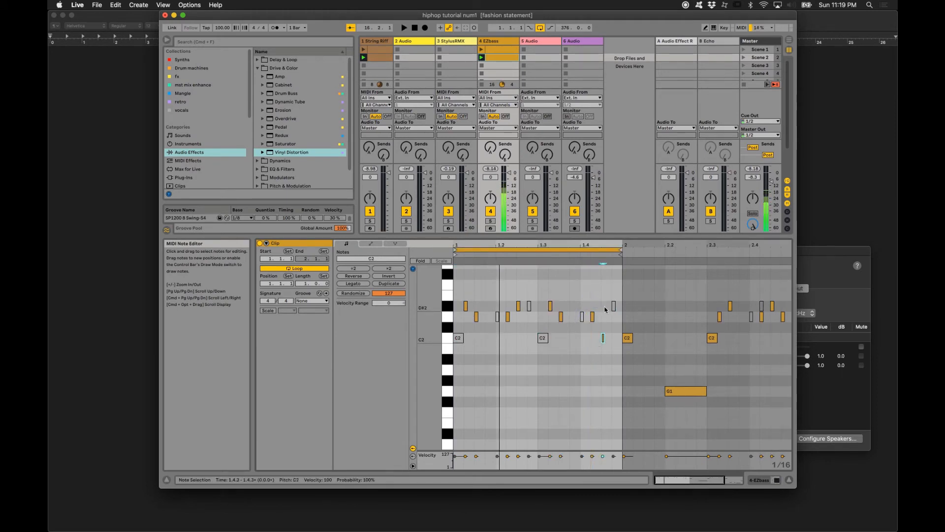
left_click_drag(603, 338, 611, 339)
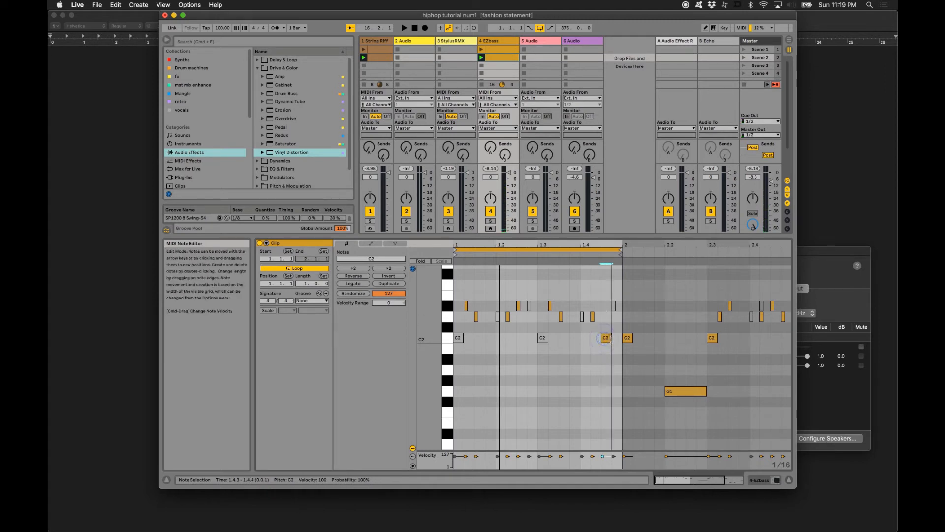
key("space")
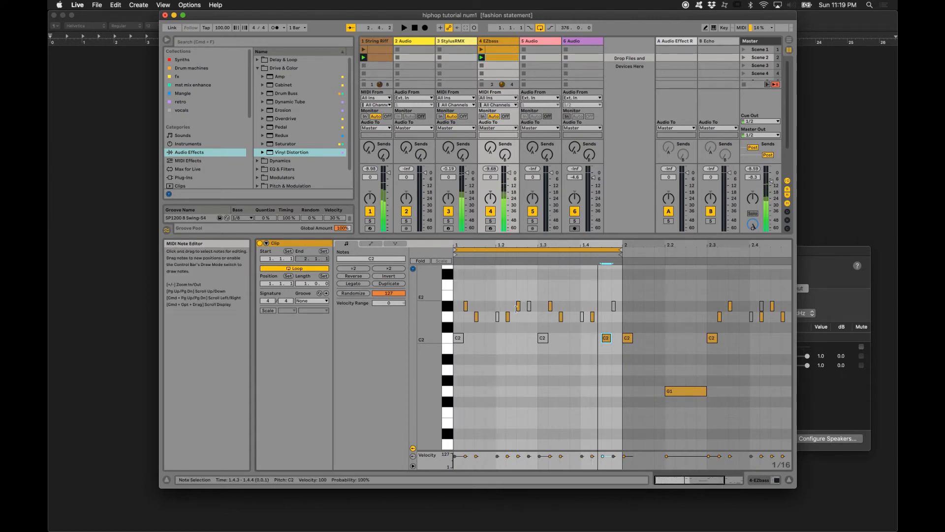
- Lengthen the D2 notes at 1.1.3 and 1.3.3 and the D#2 at 1.2.3, and duplicate the loop to two bars
left_click_drag(478, 316, 568, 315)
key("space")
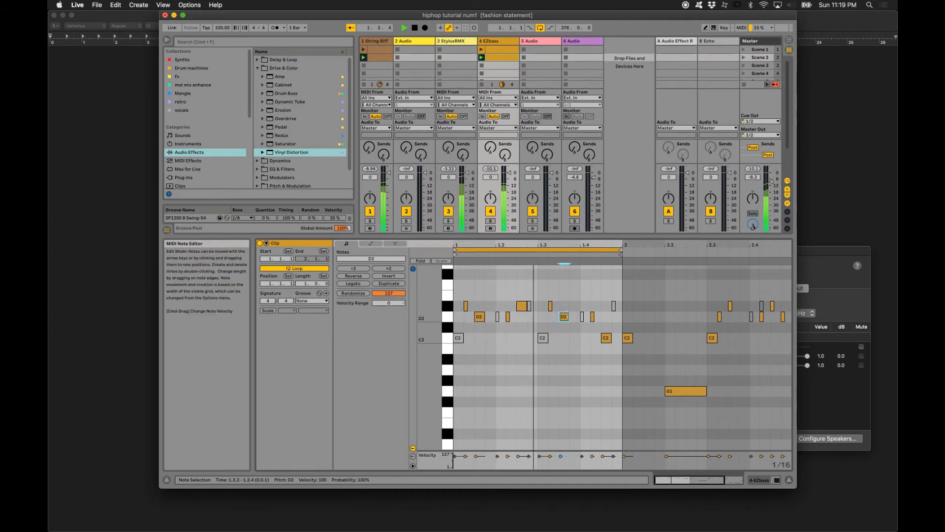
left_click(523, 250)
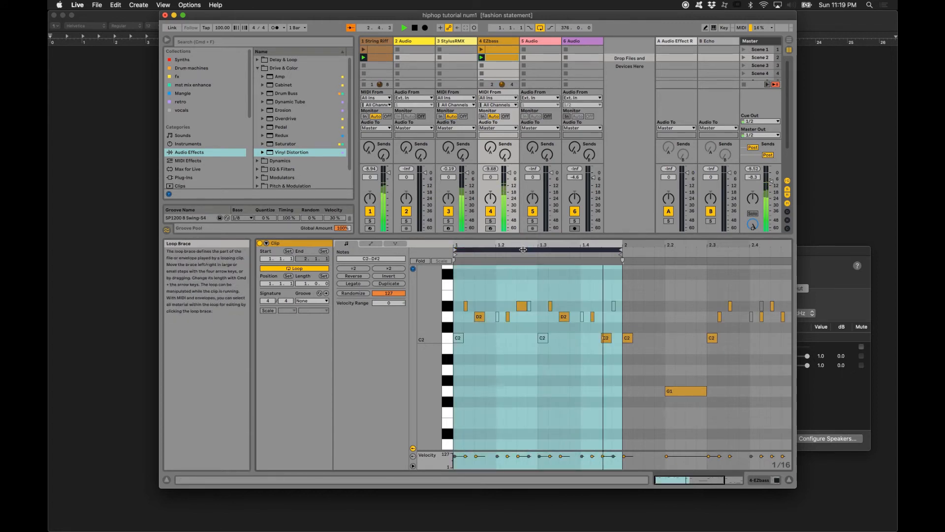
key("super+d")
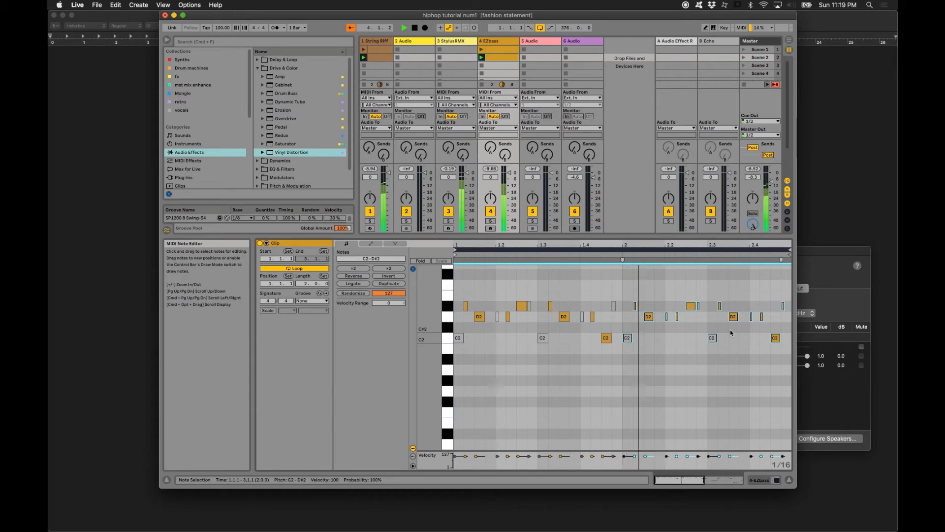
- Reactivate the C2 note at 2.1.1 and lengthen it to two sixteenths
left_click(627, 339)
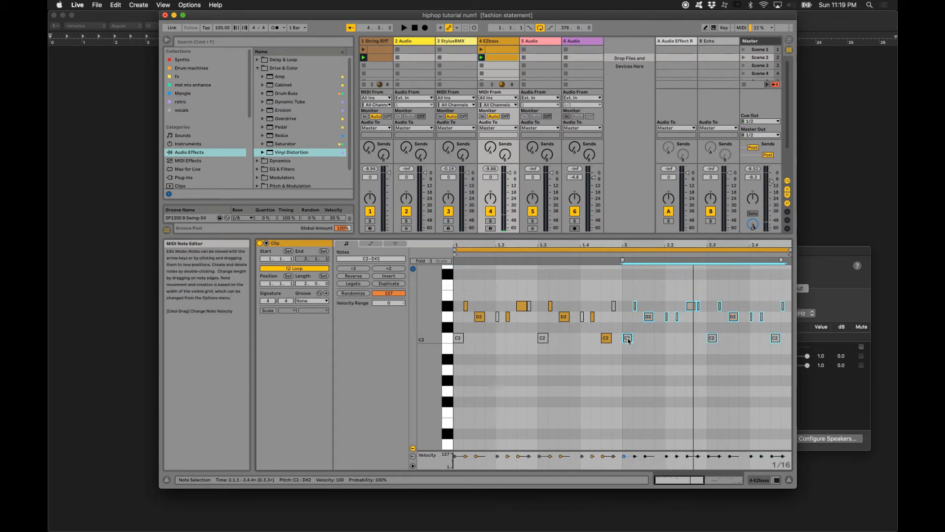
left_click(644, 342)
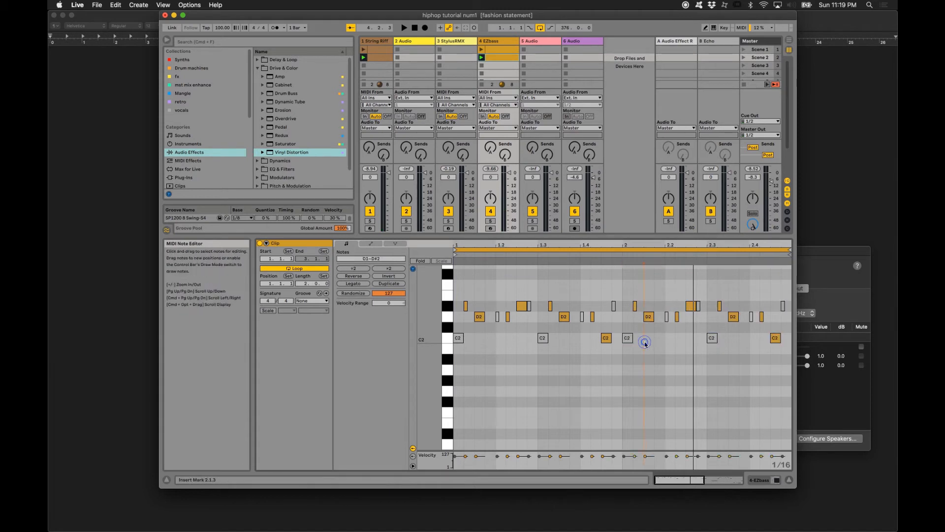
left_click(627, 339)
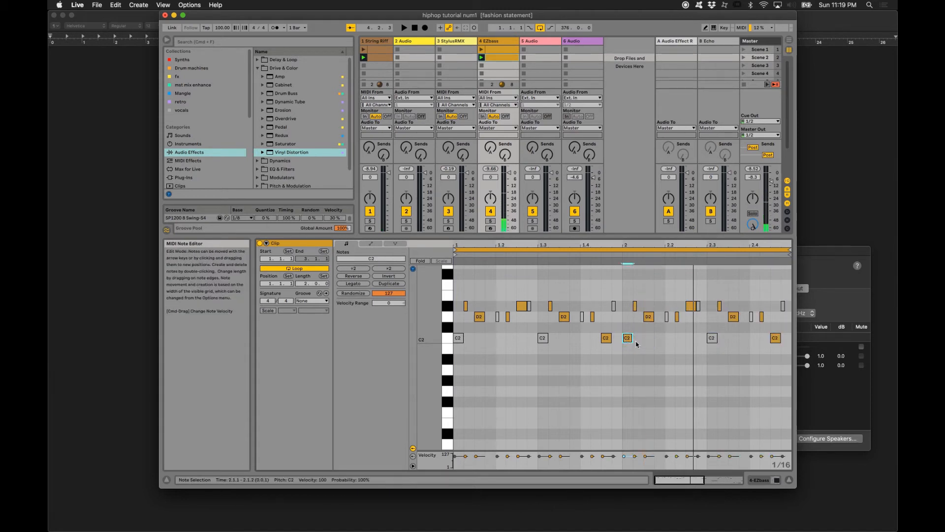
mouse_move(633, 339)
left_mouse_down()
mouse_move(653, 339)
mouse_move(663, 310)
mouse_move(635, 308)
mouse_move(643, 336)
left_mouse_up()
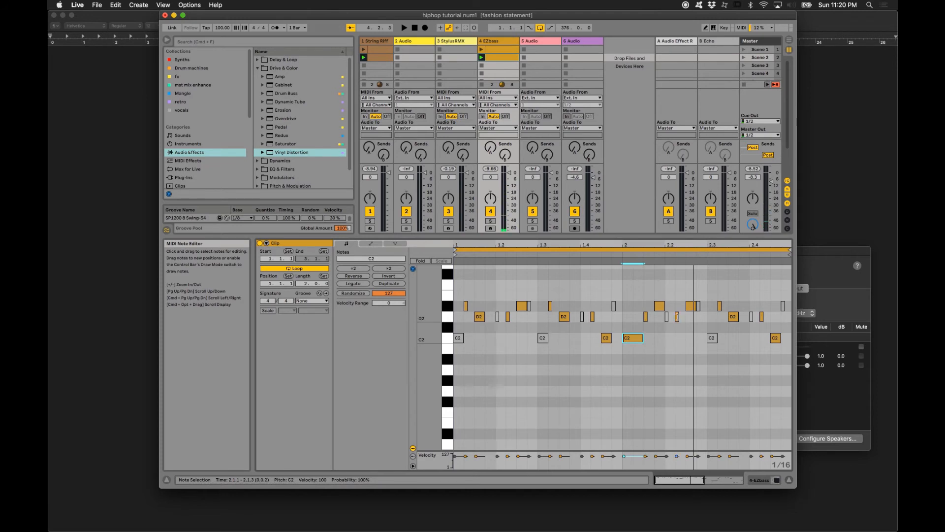
- Reactivate the D#2 note at 2.2.4 and turn the C2 at 2.3.1 into an active D2 note
left_click(677, 317)
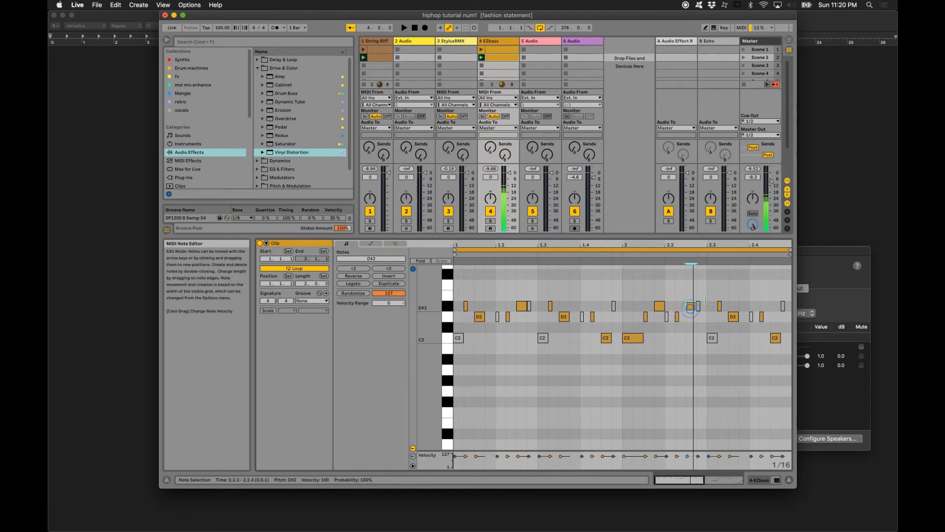
left_click(699, 306)
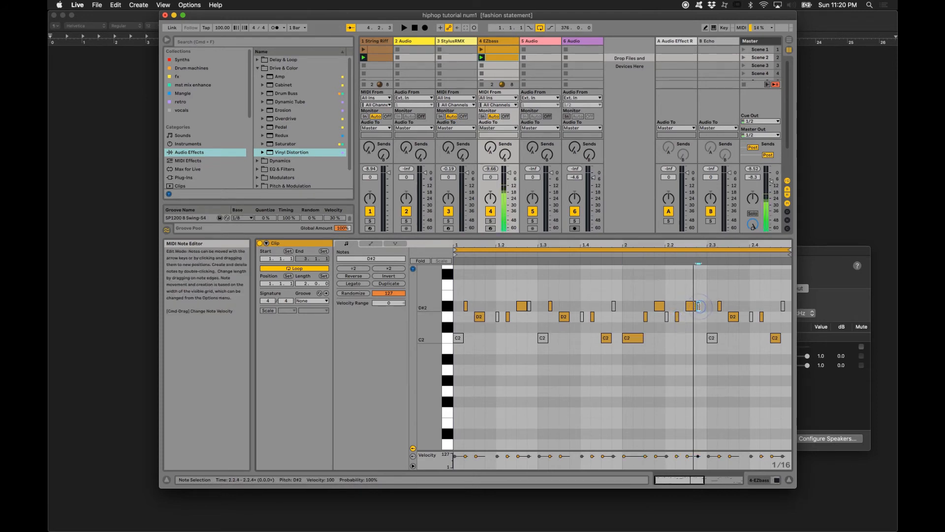
left_click_drag(710, 336, 709, 312)
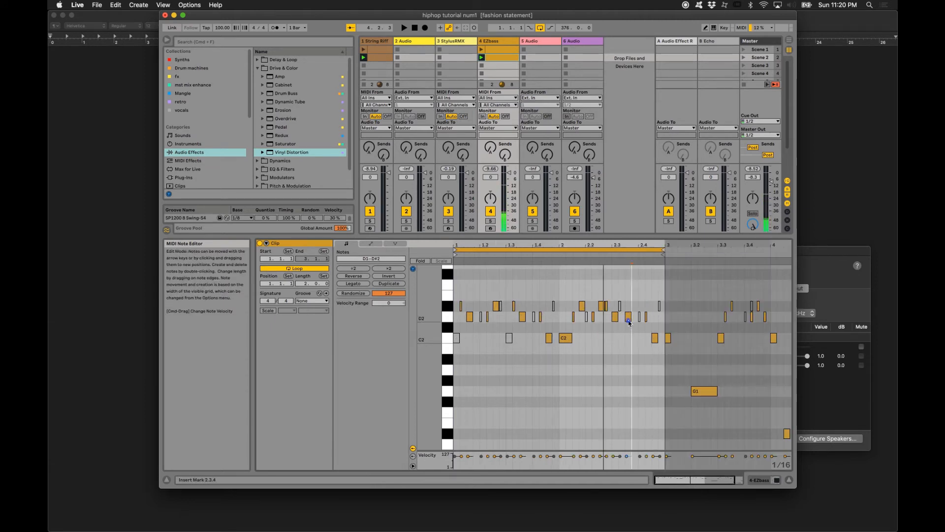
- Lower the D2 note at 2.3.3 to C2 and lengthen it to about three sixteenths
left_click(628, 320)
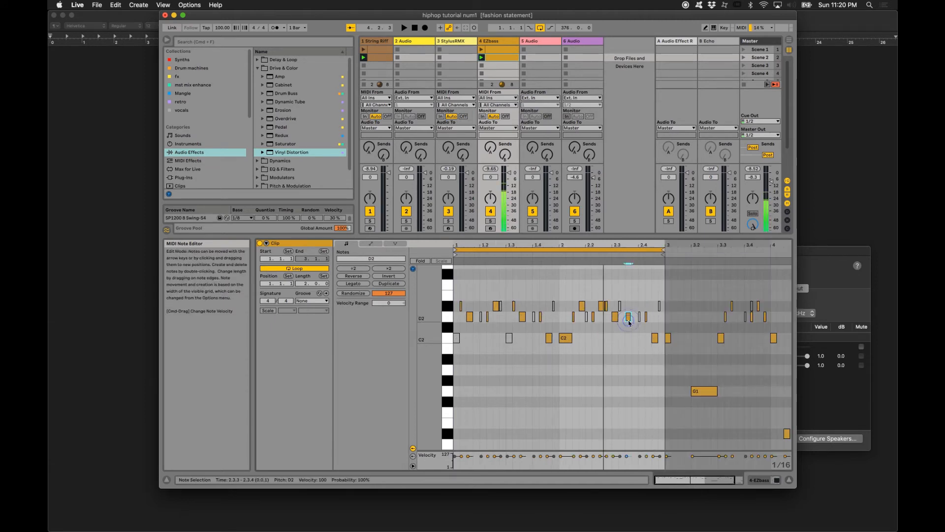
key("Down")
key("Down")
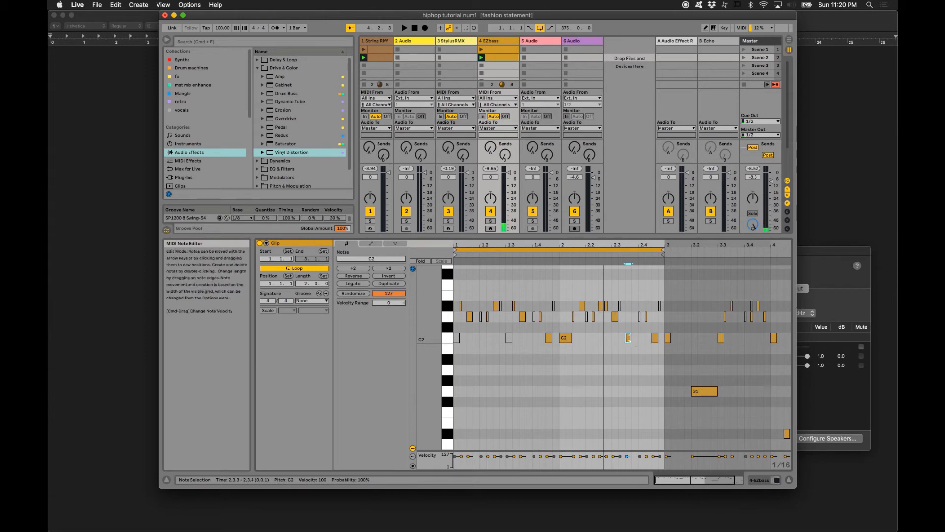
left_click_drag(630, 338, 657, 344)
- Lower the C2 note at 2.4.3 to G1 and delete the D2 notes at 2.4.1 and 2.4.2
key("Down")
key("Down")
key("Down")
key("Down")
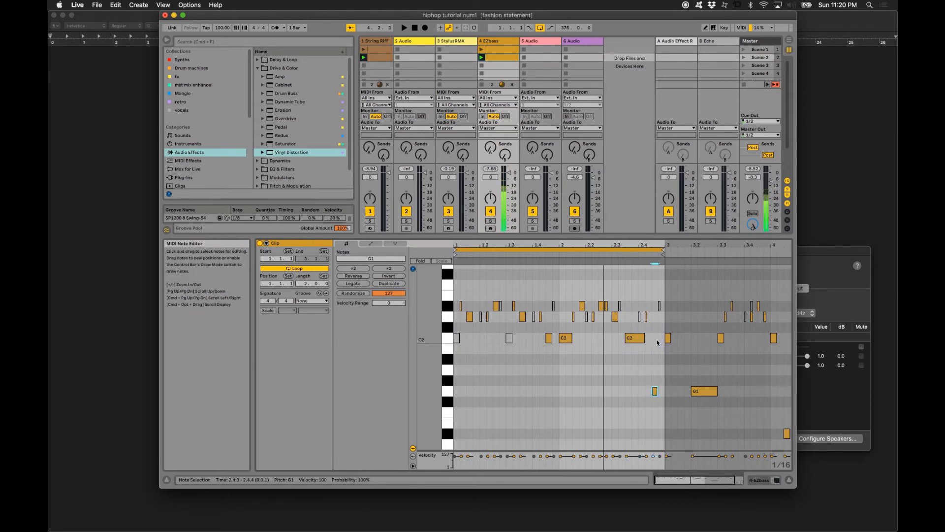
left_click_drag(631, 292, 653, 326)
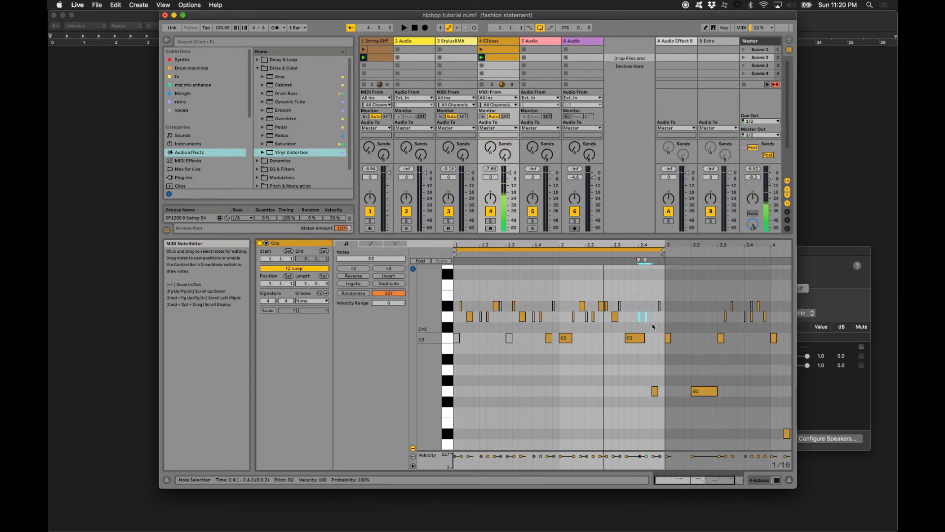
key("Delete")
- Audition the two-bar bass loop, then shift the D2 at 2.1.3 to 2.1.4 and the following D#2 to 2.2.1, shortening it
left_click(567, 251)
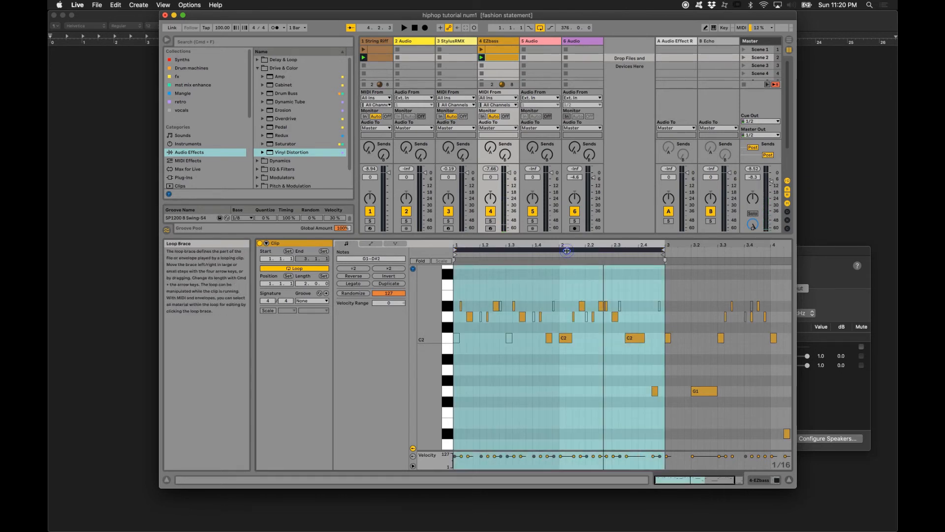
key("space")
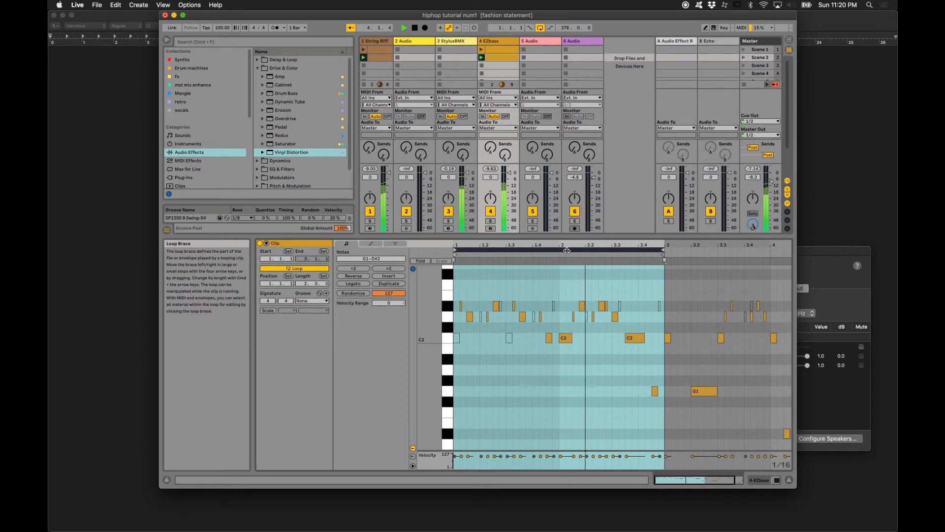
key("space")
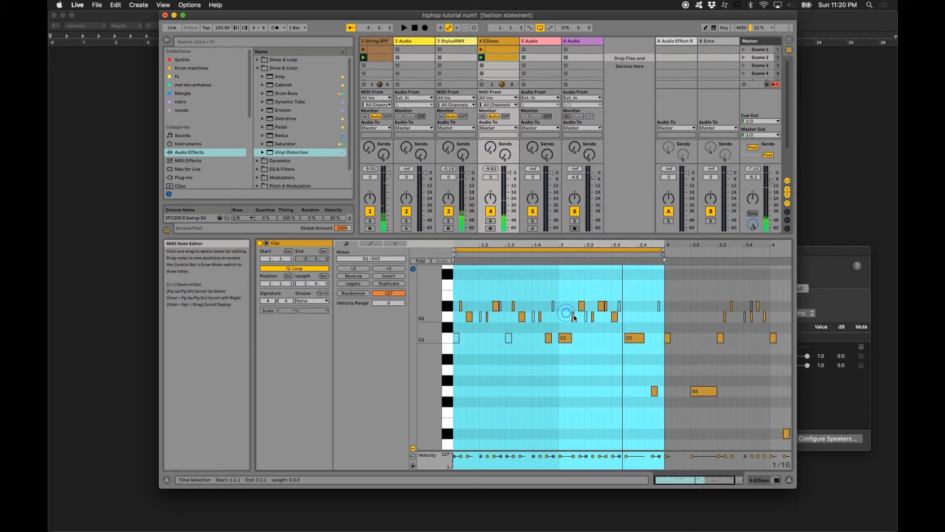
double_click(577, 316)
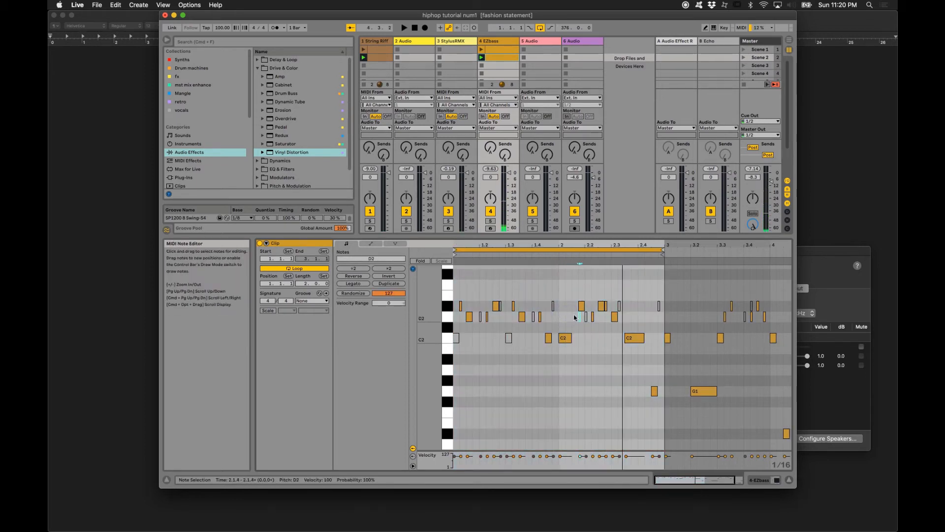
left_click(582, 306)
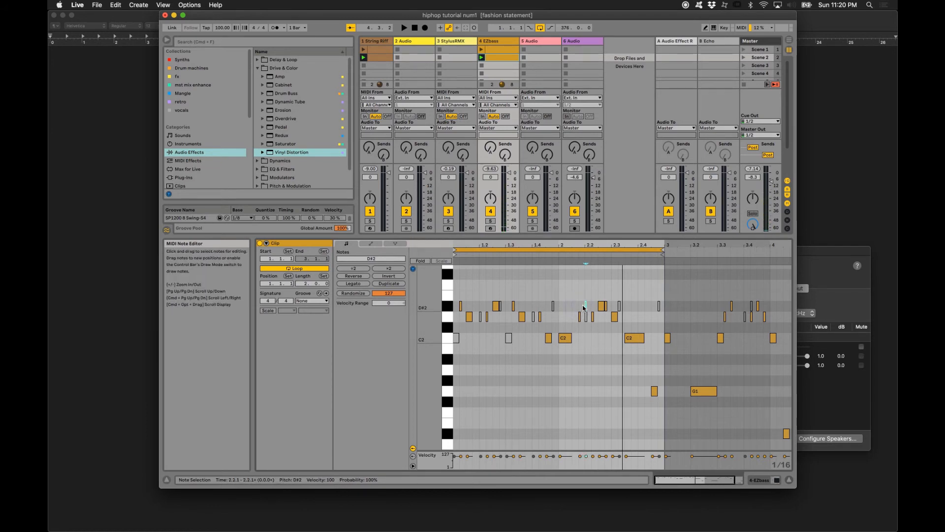
- Play the revised bass loop and deactivate the D#2 note at 2.2.3
left_click(558, 252)
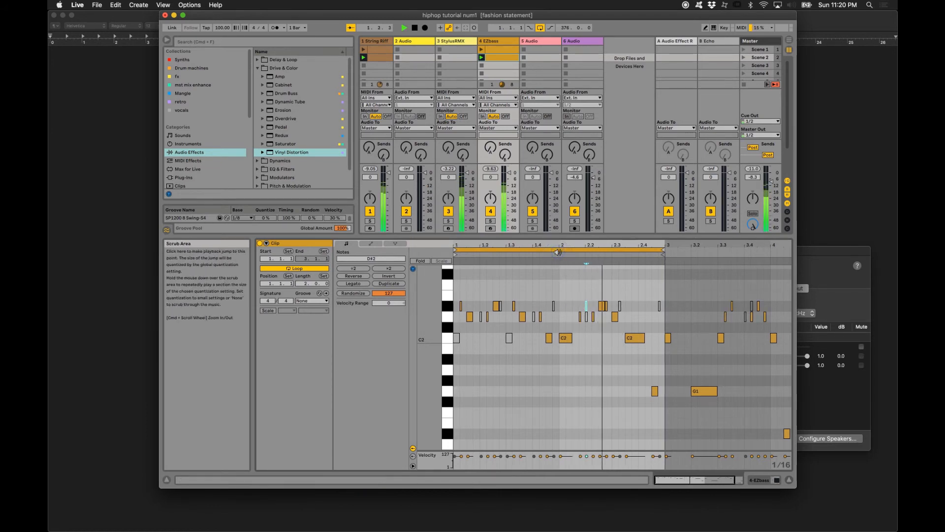
key("space")
scroll(576, 305, "right", 1)
left_click(575, 305)
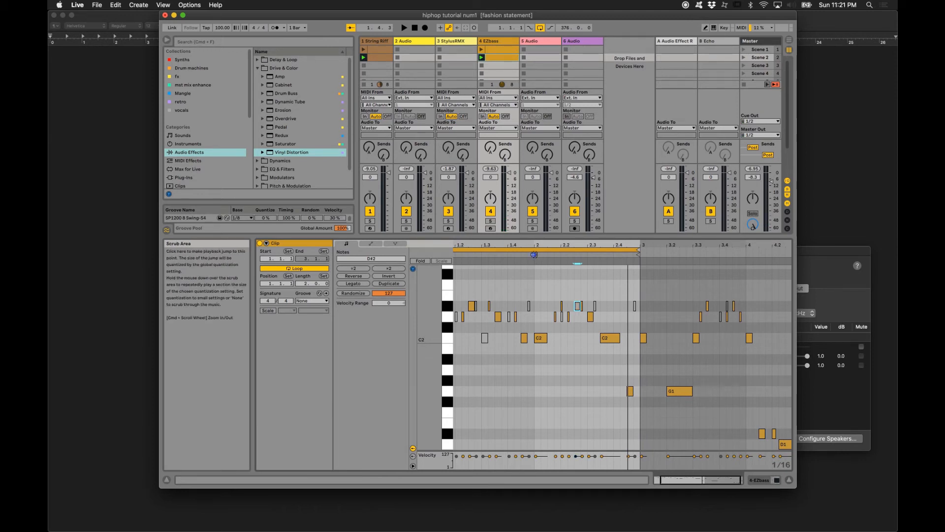
left_click(534, 254)
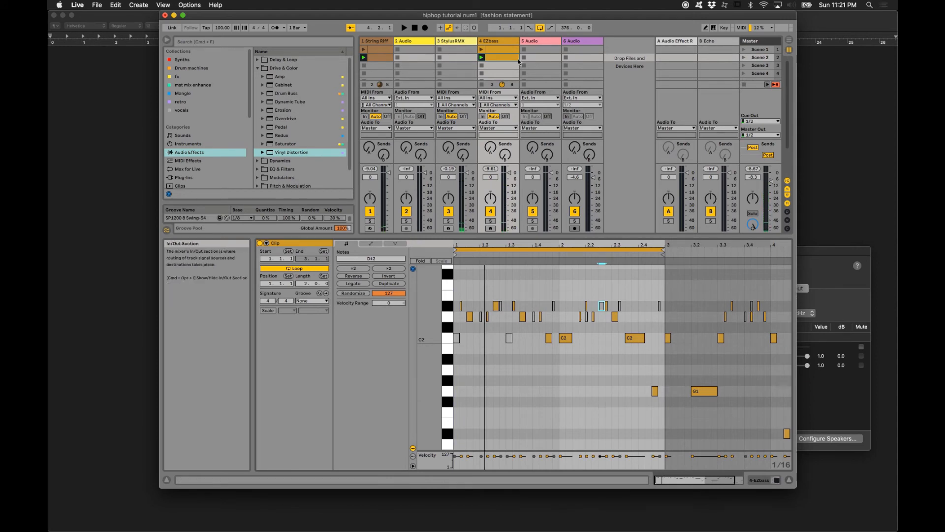
- Add a second Drum Buss to the StylusRMX track and compare the drums with it off and on during playback
left_click(459, 43)
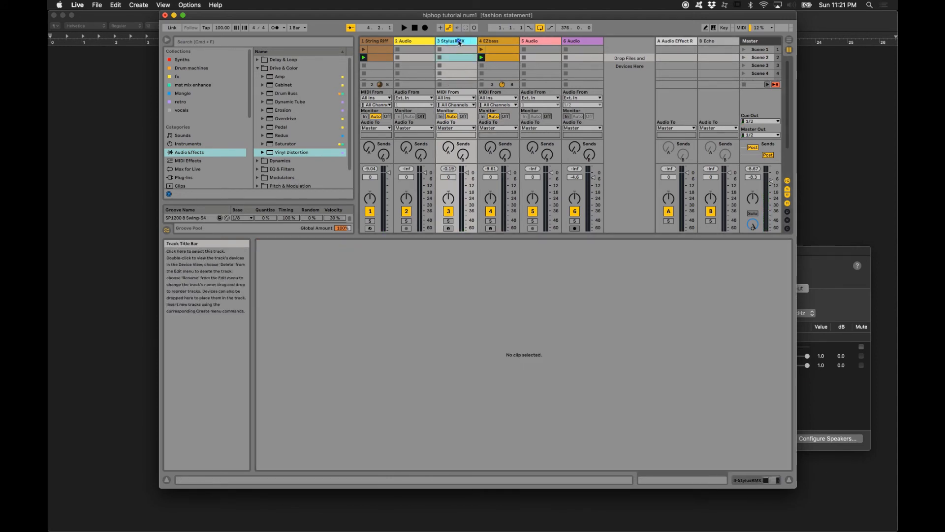
double_click(459, 42)
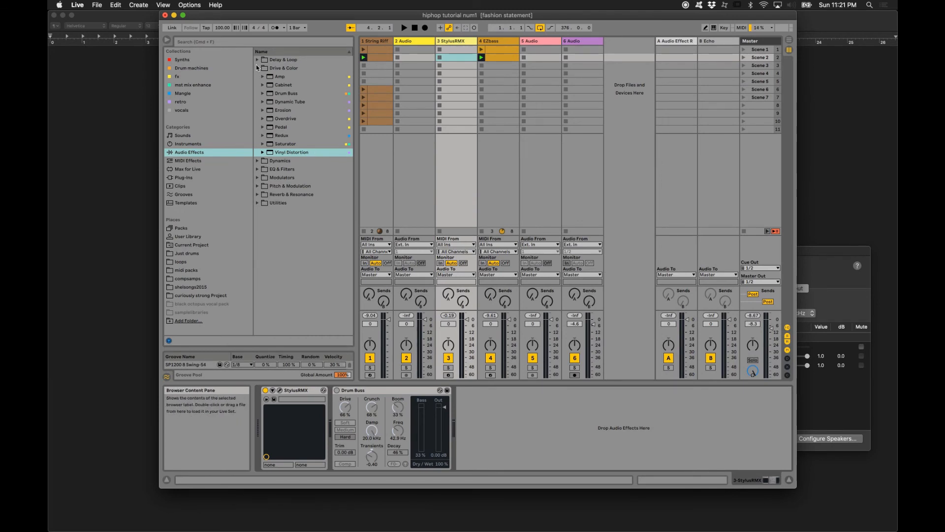
left_click(268, 93)
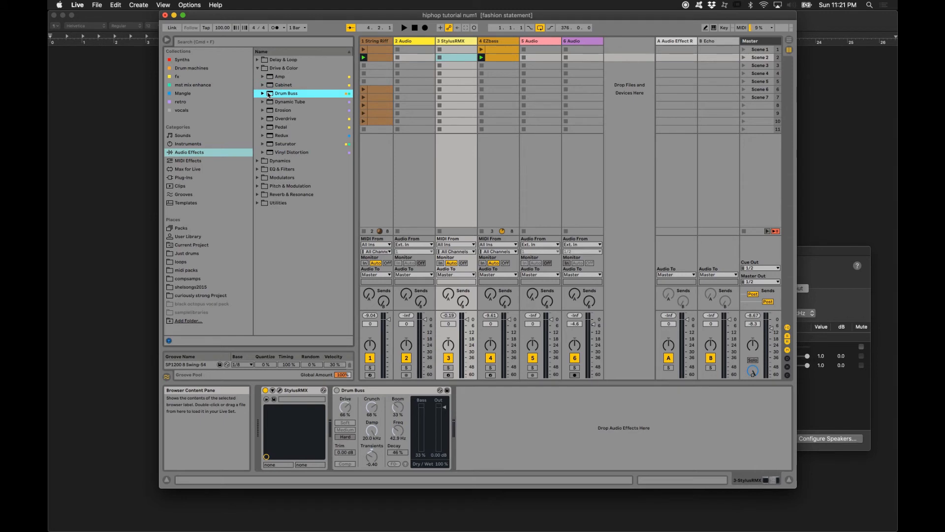
double_click(268, 94)
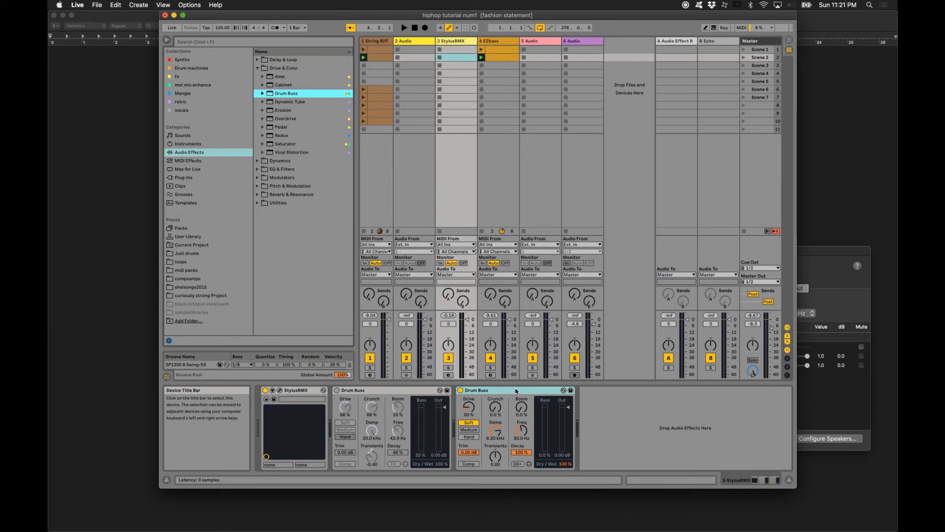
key("space")
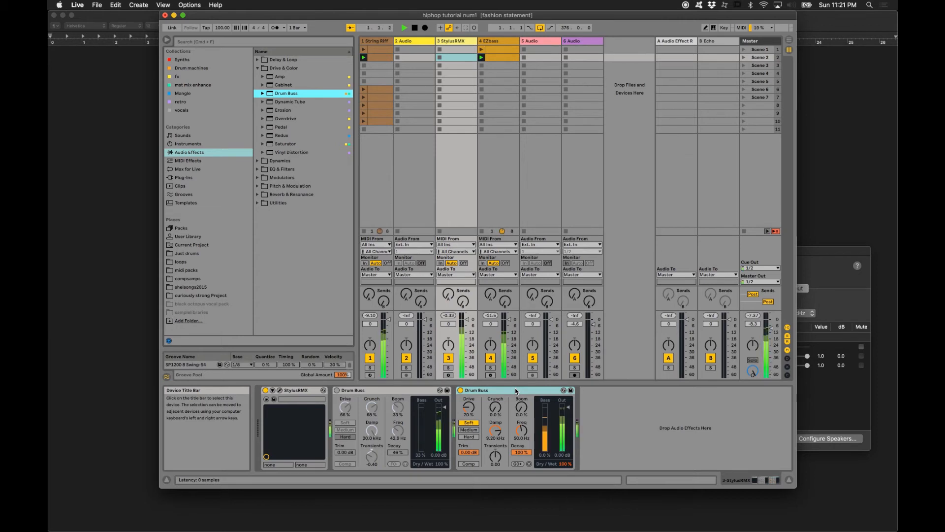
left_click(460, 390)
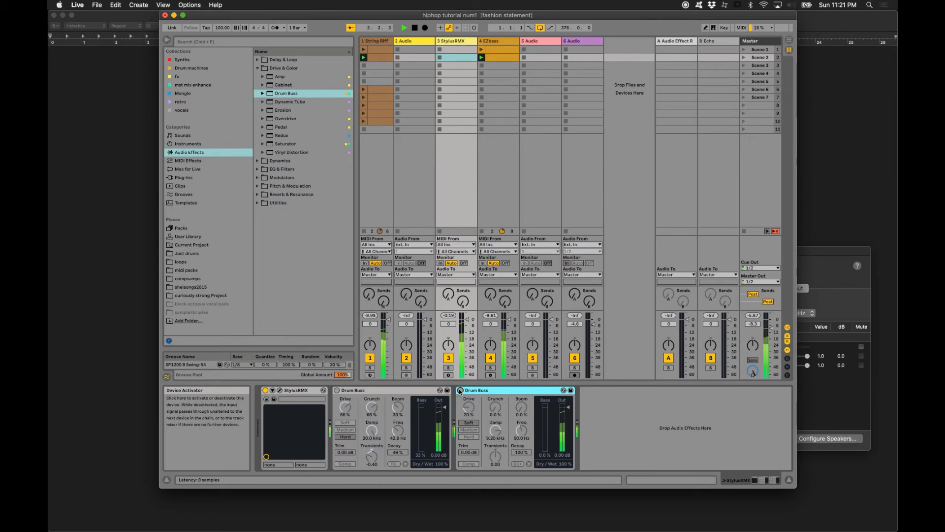
left_click(460, 390)
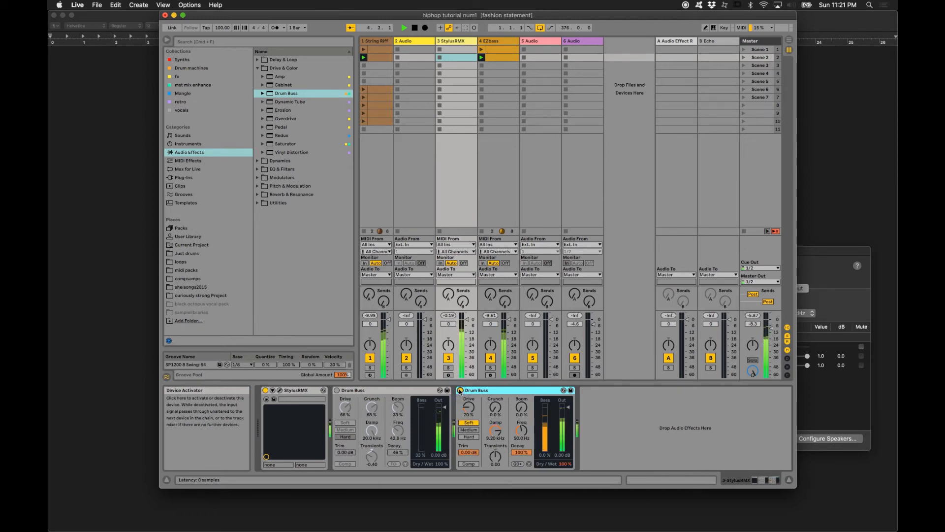
- Raise the new Drum Buss's Transients and set Boom to 44%, Crunch to 71%, Drive to 13% and Damp to 8.56 kHz
left_click(493, 461)
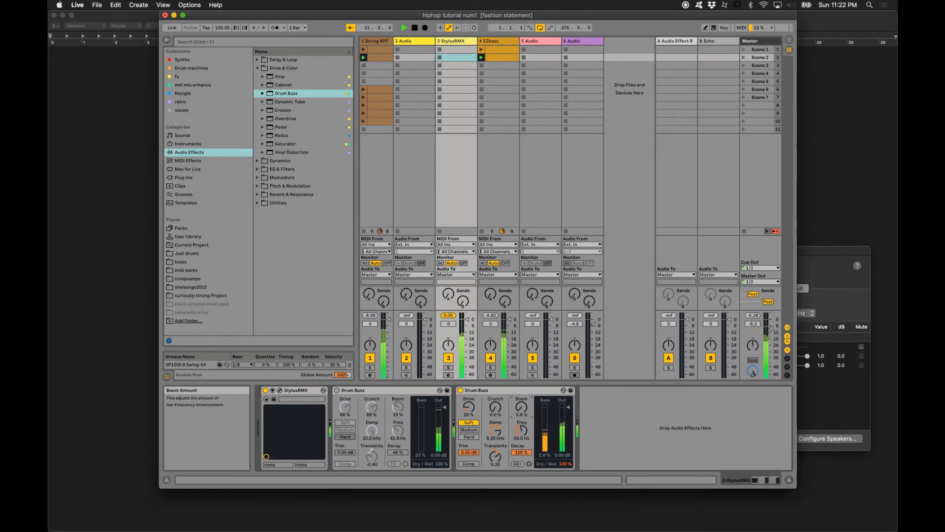
left_click_drag(521, 406, 522, 389)
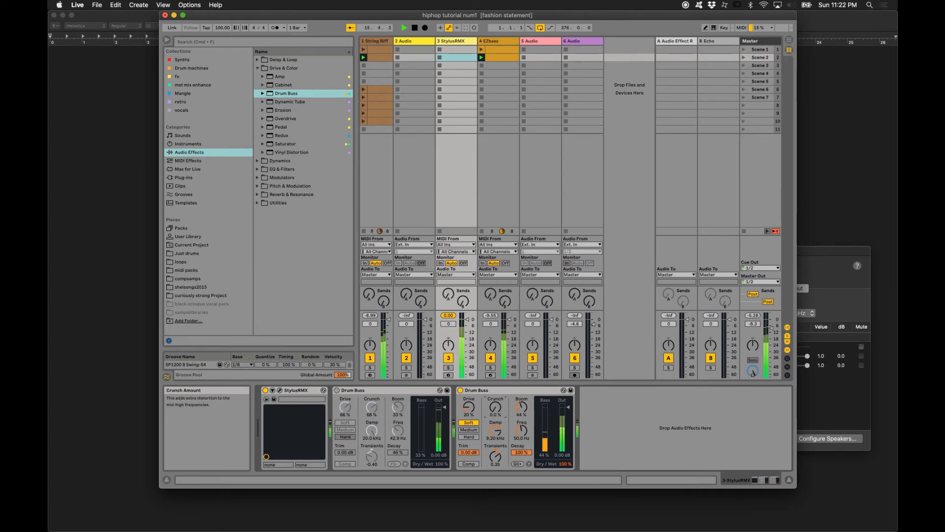
left_click_drag(495, 407, 495, 374)
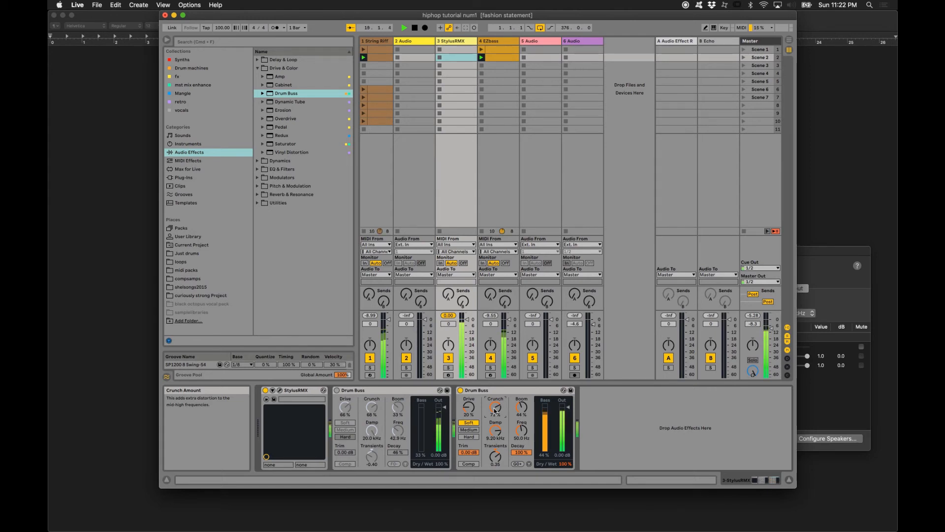
left_click(468, 407)
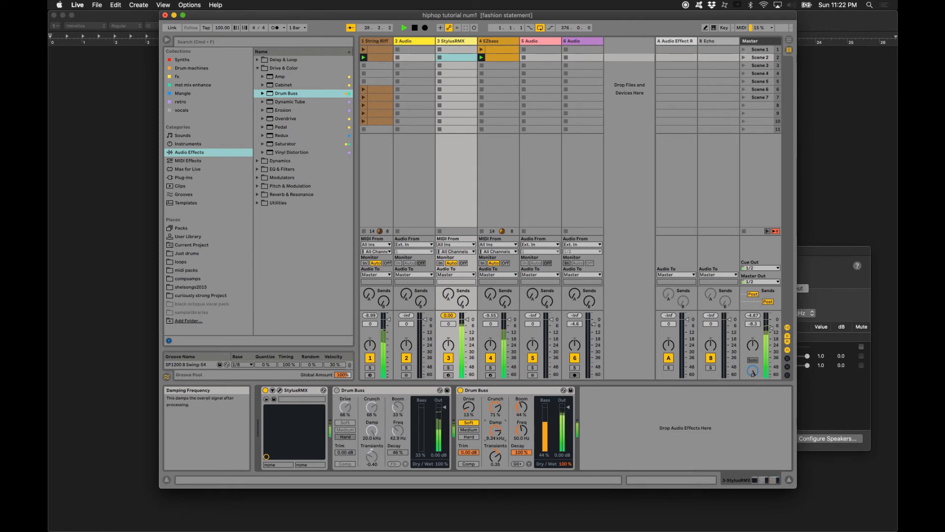
left_click_drag(495, 431, 497, 435)
left_click_drag(495, 431, 496, 436)
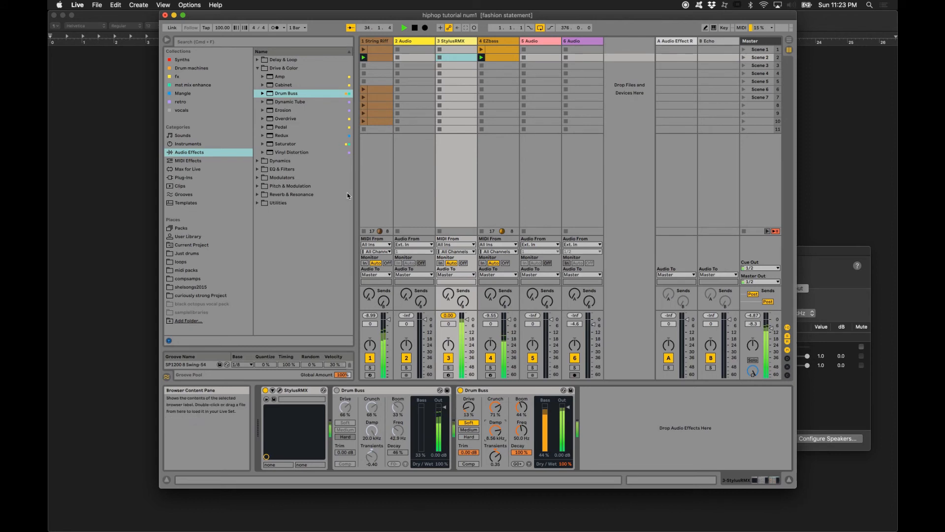
- Add Vinyl Distortion and EQ Eight after the second Drum Buss on the StylusRMX track
double_click(279, 153)
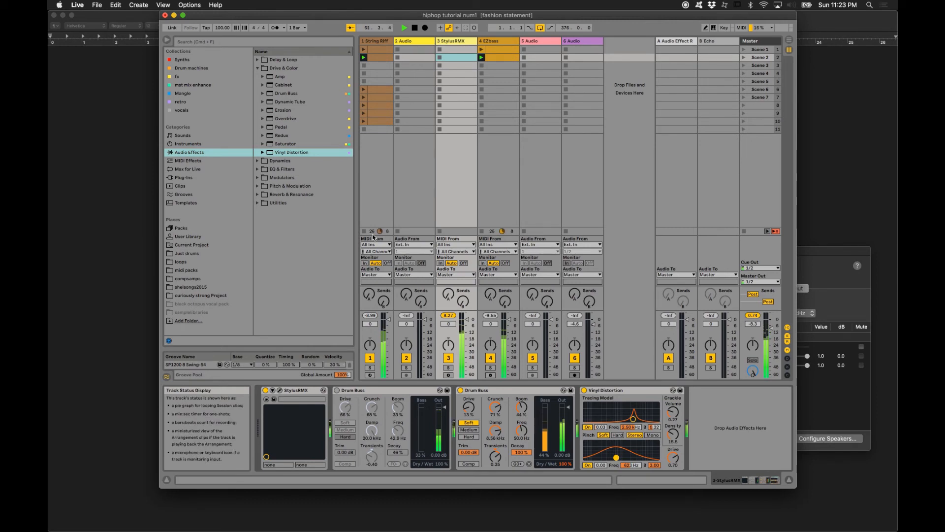
left_click(256, 170)
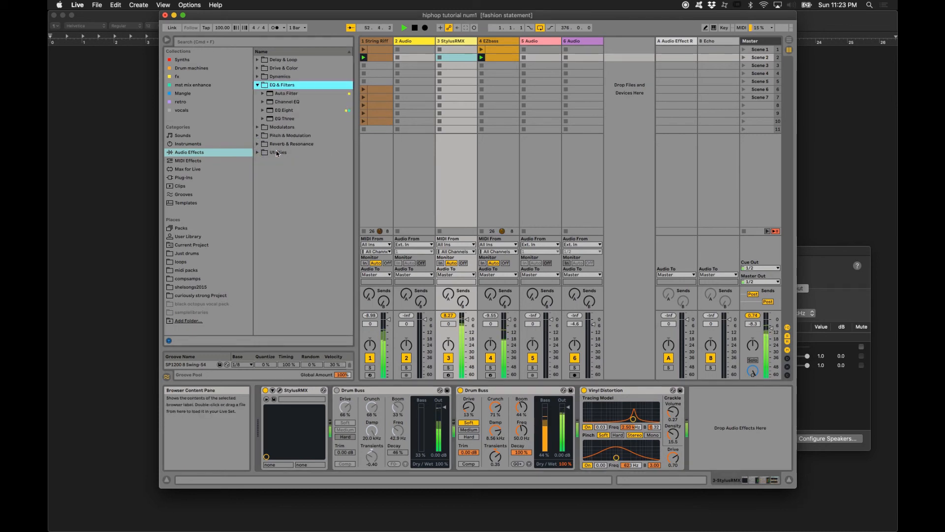
double_click(274, 110)
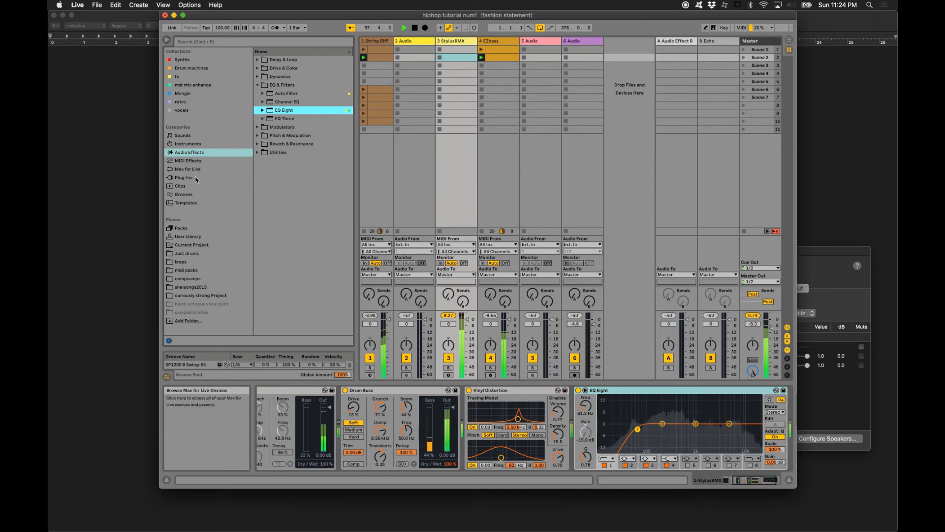
- Add an LFO modulator after EQ Eight and try its parameter mapping
left_click(256, 127)
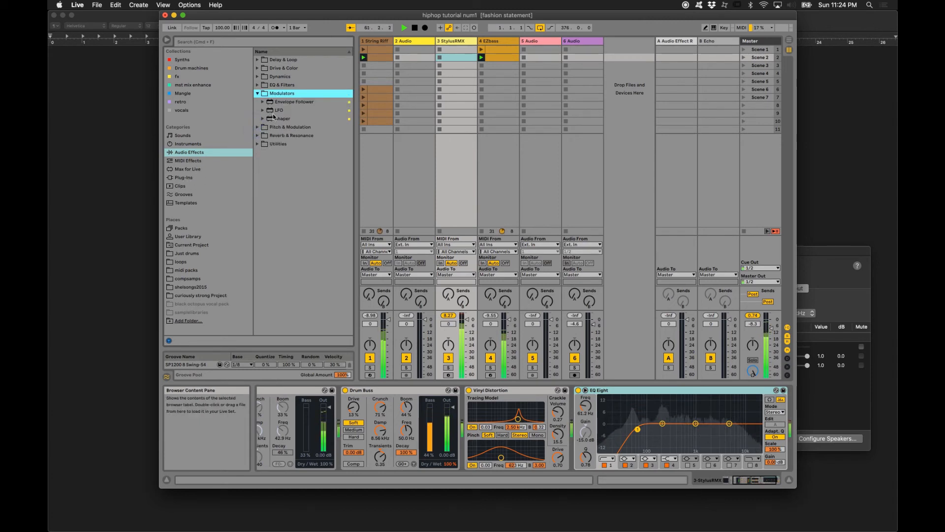
left_click(269, 111)
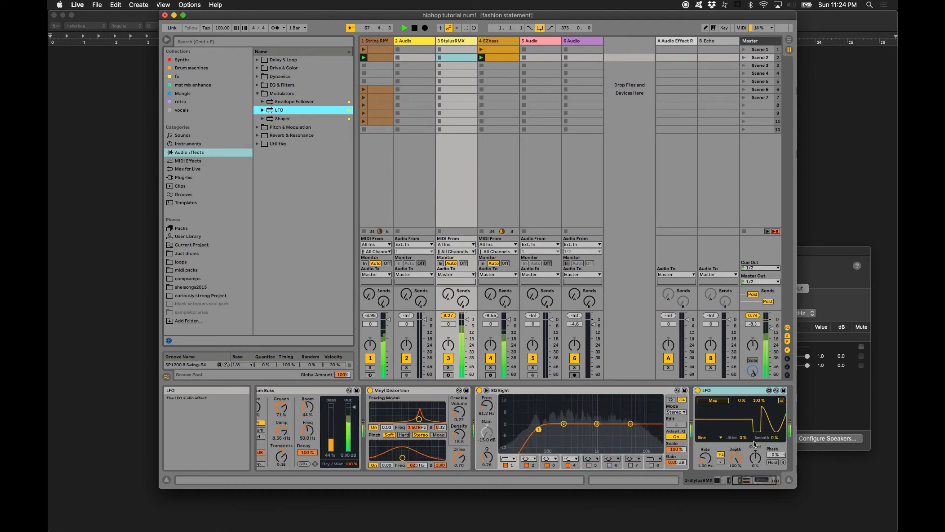
left_click(718, 402)
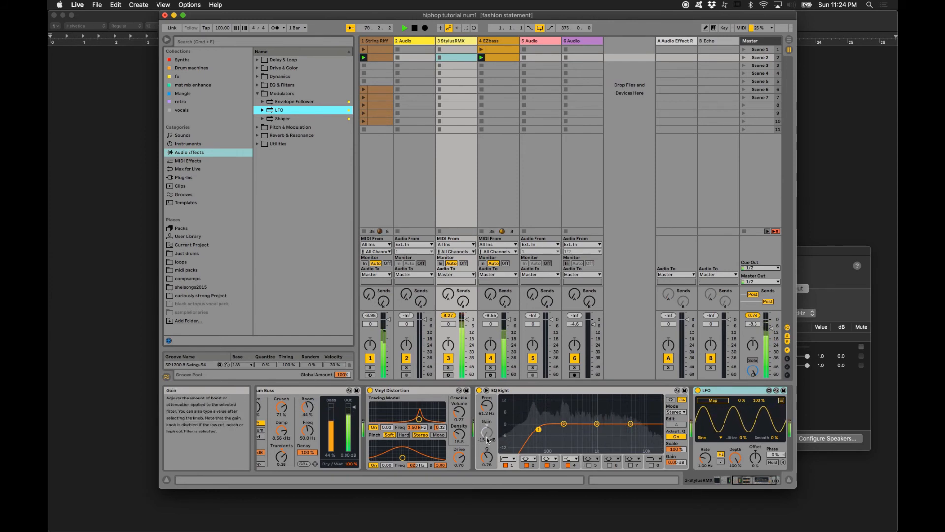
left_click(714, 401)
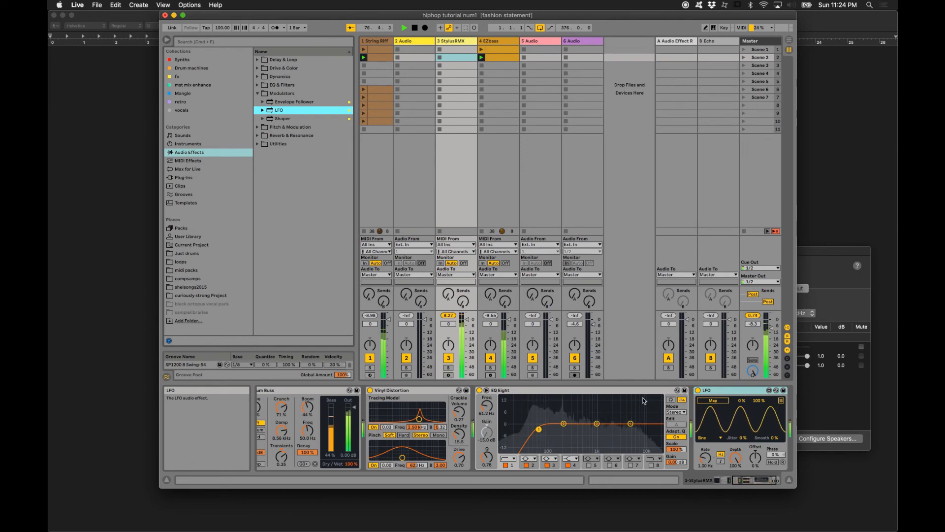
- Turn on EQ Eight's band 8 and lower its high-cut frequency to about 2.84 kHz
left_click(651, 465)
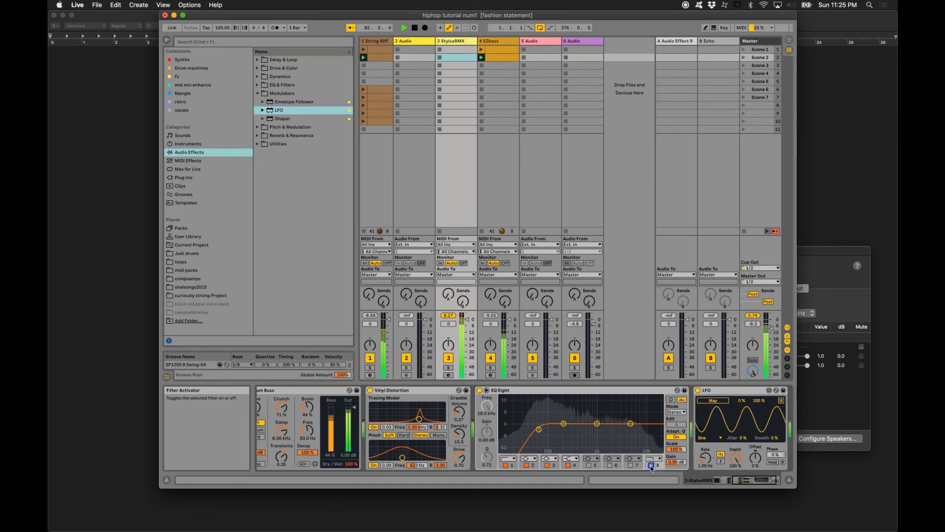
left_click_drag(657, 431, 618, 428)
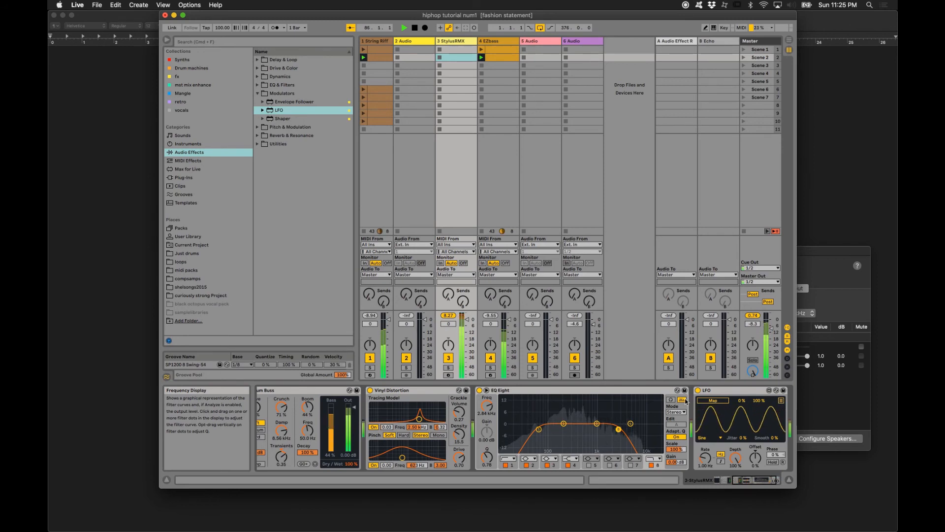
- Map the LFO to EQ Eight's band 8 frequency and set its Depth to 14.2% and Rate to 2.07 Hz
left_click(708, 398)
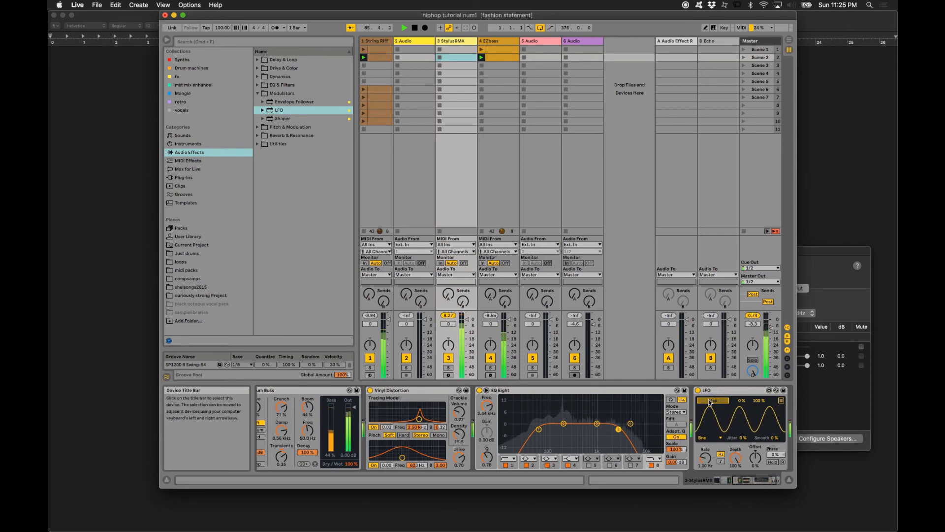
left_click(486, 407)
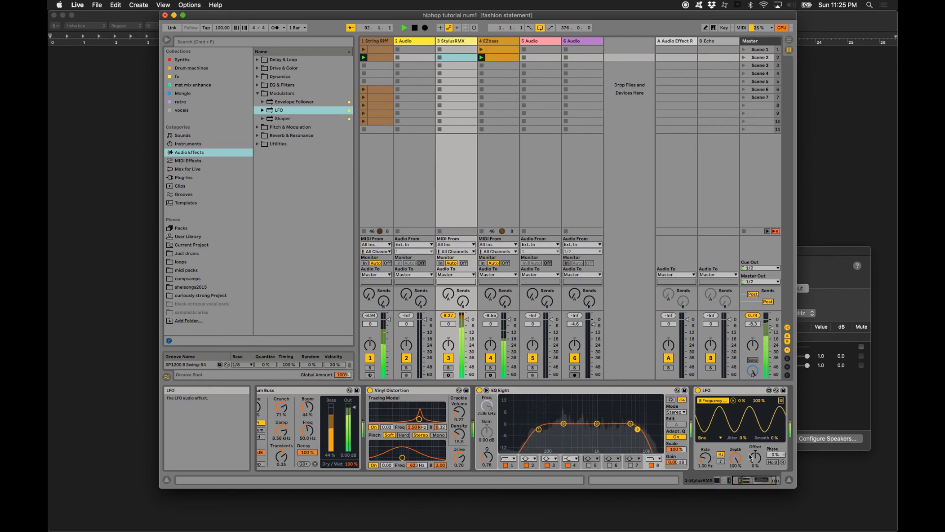
mouse_move(737, 462)
left_mouse_down()
mouse_move(736, 498)
mouse_move(737, 461)
left_mouse_up()
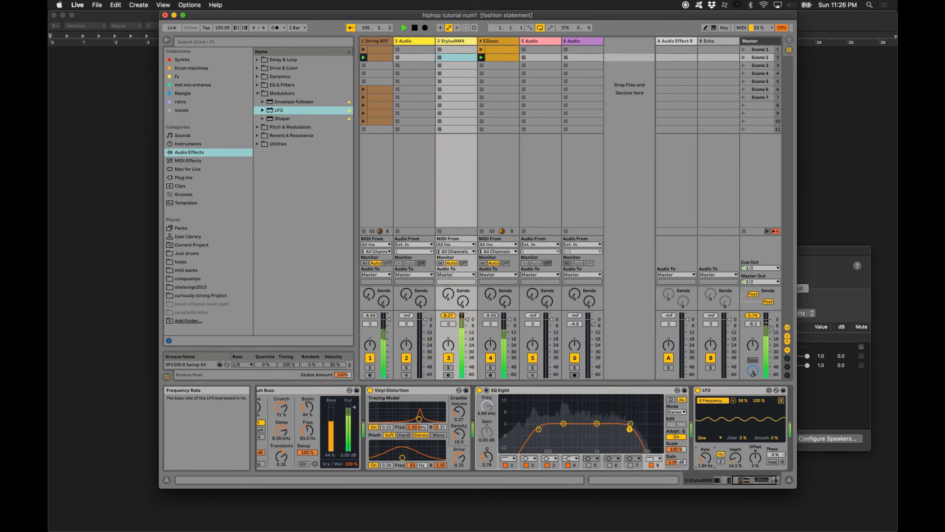
left_click_drag(705, 458, 706, 455)
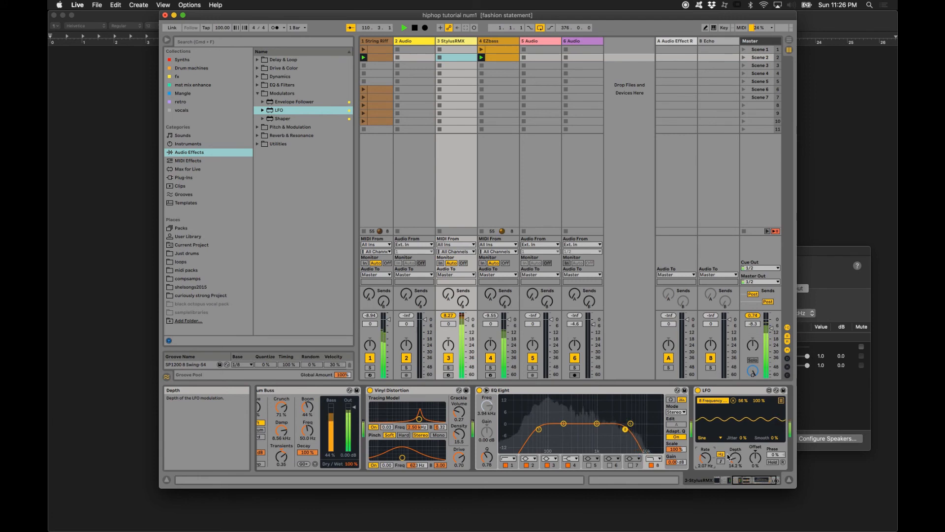
- Switch the LFO waveform to Random and set Smooth to 52%, Jitter to 96% and Depth to 39.4%
left_click(705, 438)
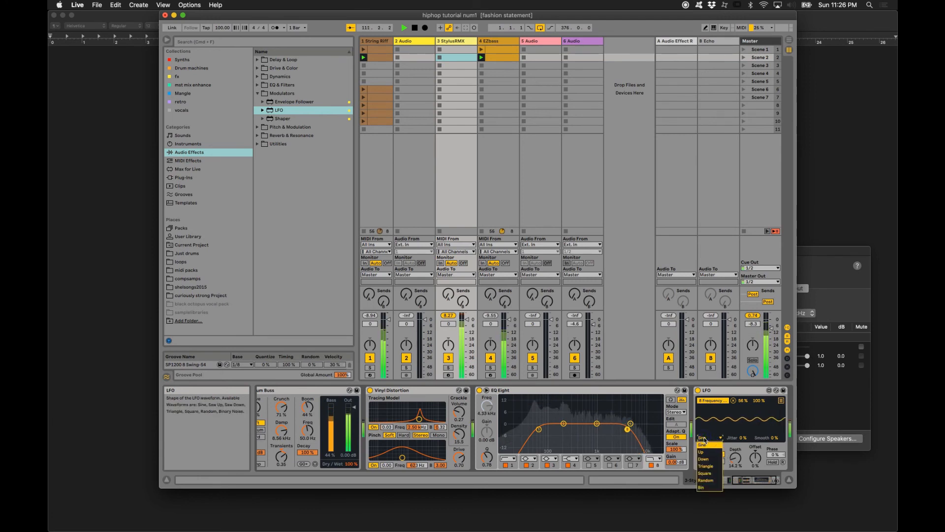
left_click(710, 480)
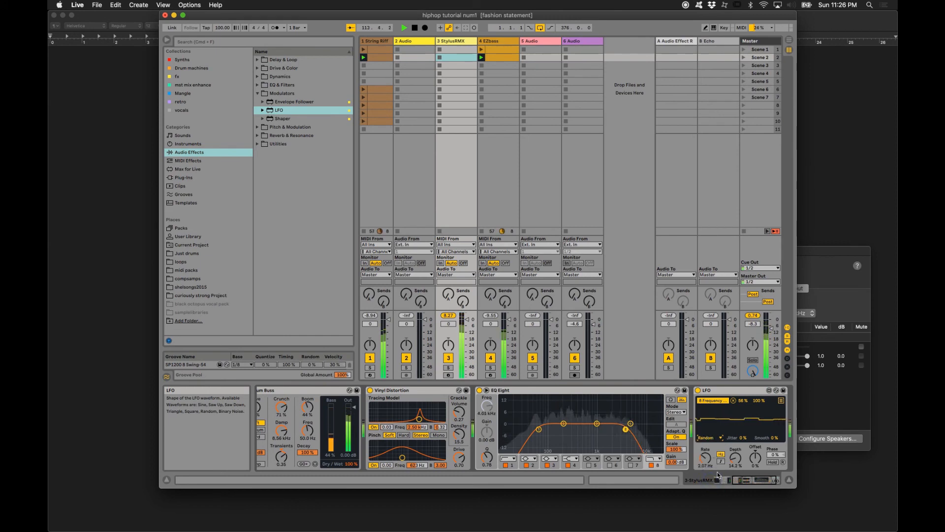
left_click_drag(735, 457, 776, 413)
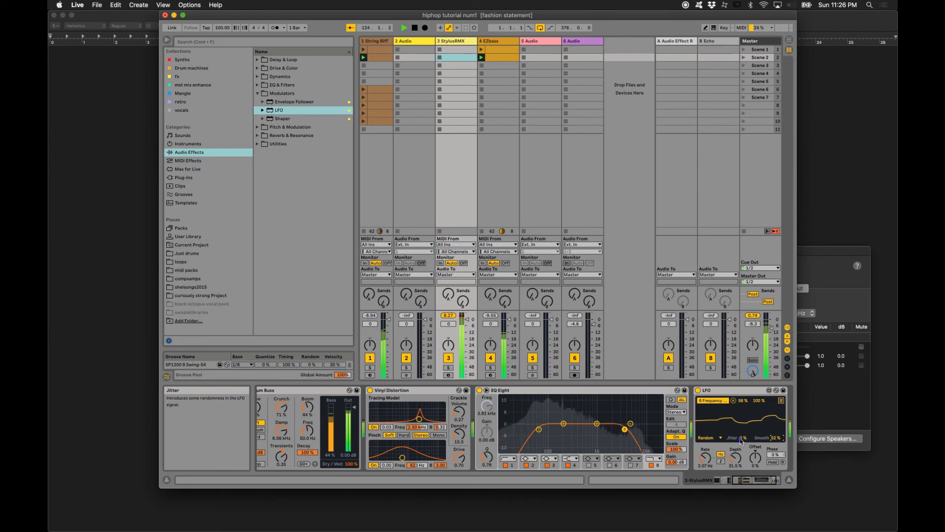
left_click_drag(741, 438, 739, 382)
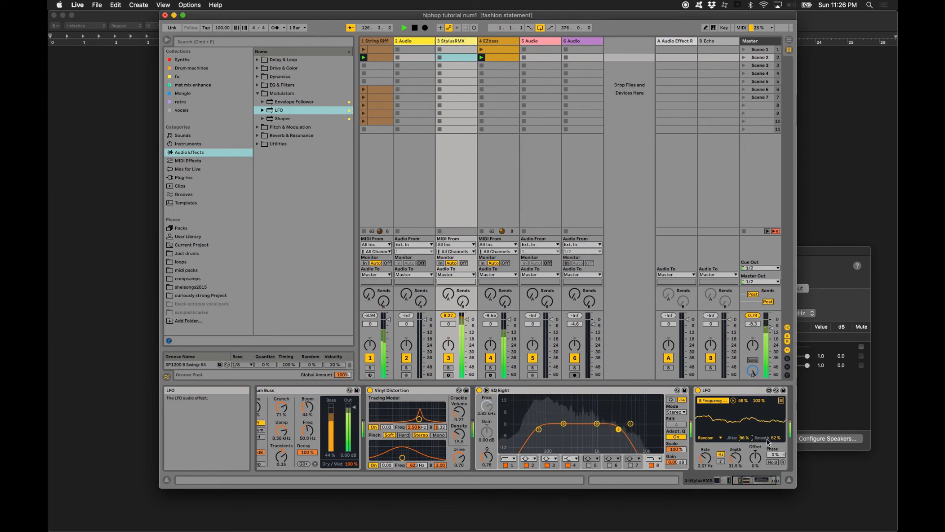
left_click_drag(735, 457, 735, 448)
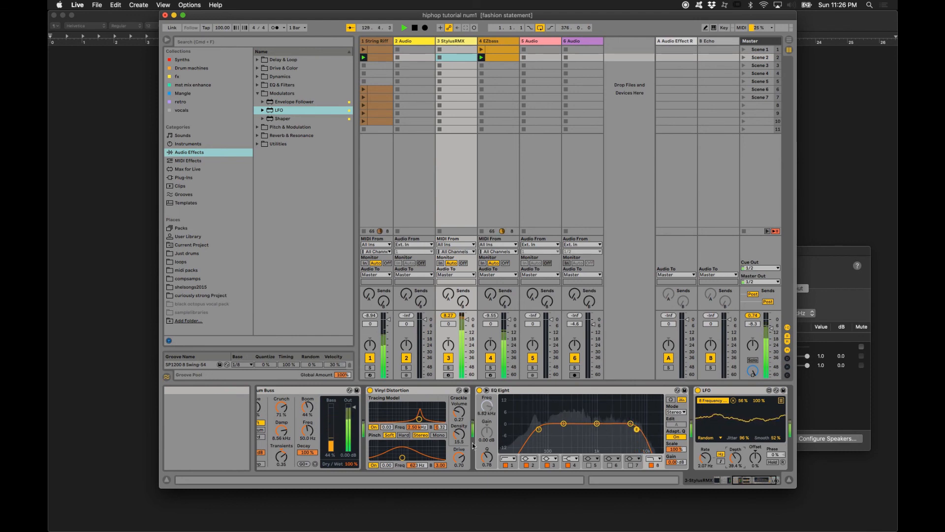
- Move Vinyl Distortion behind EQ Eight in the StylusRMX device chain, ahead of the LFO
left_click(385, 392)
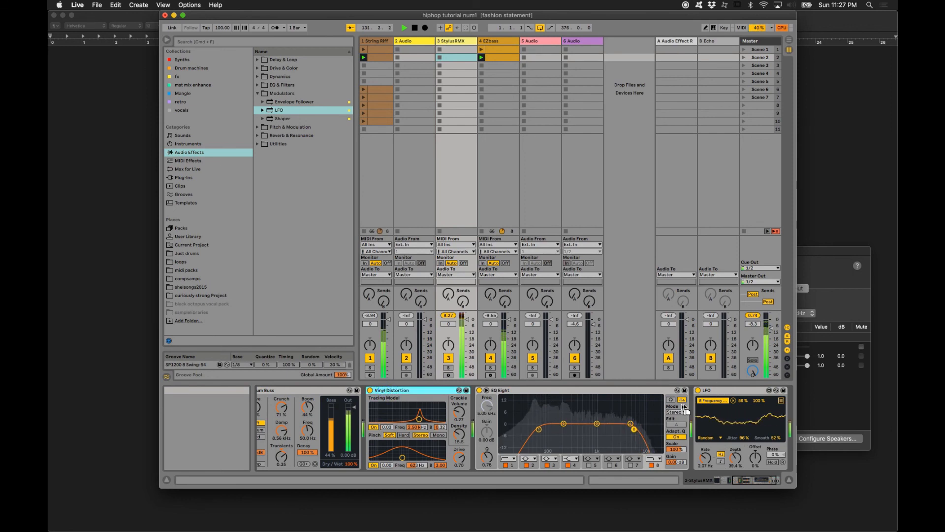
left_click_drag(684, 407, 690, 406)
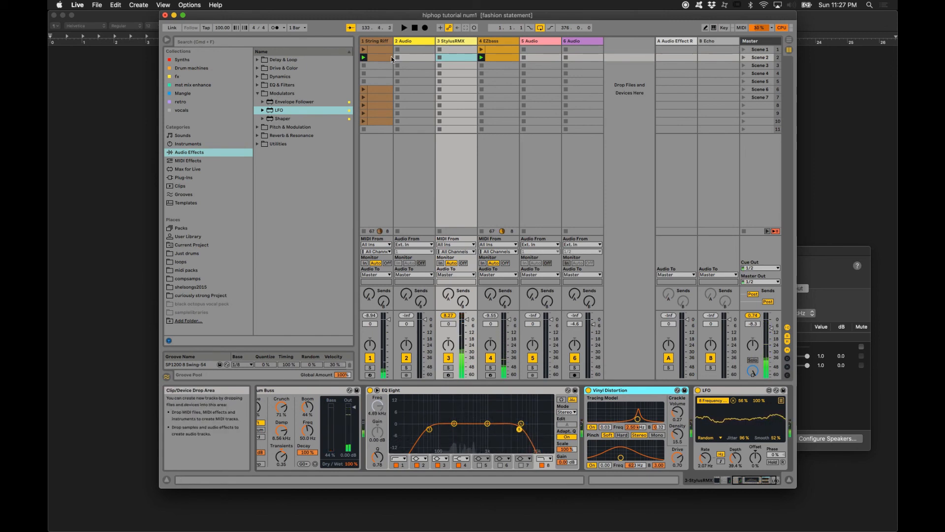
left_click(453, 43)
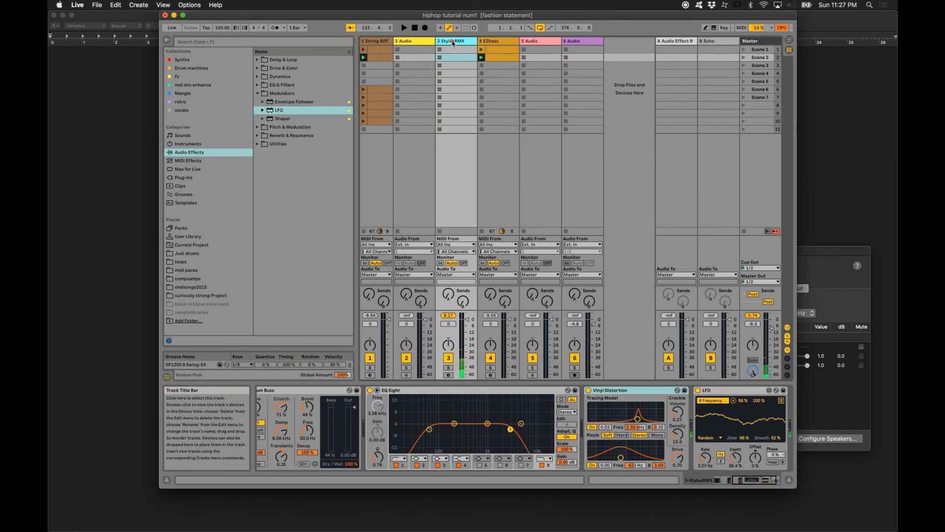
right_click(453, 43)
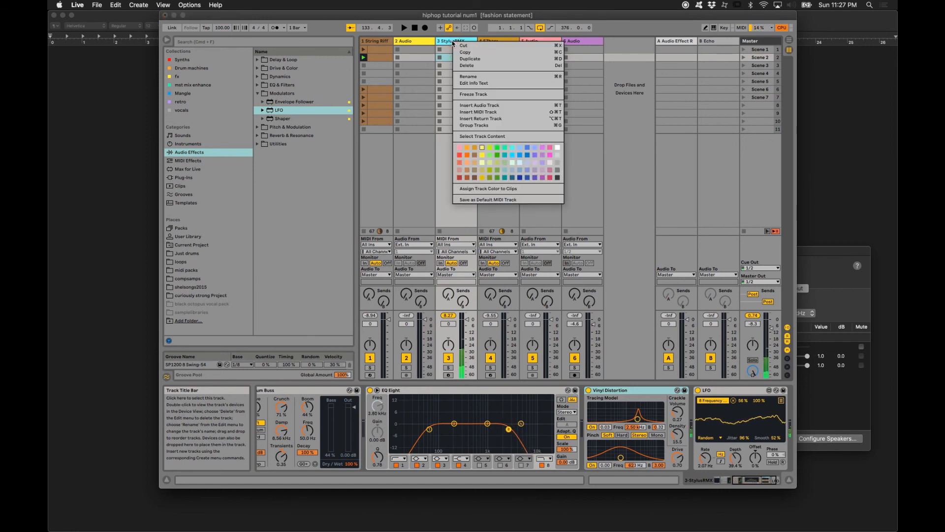
left_click(448, 42)
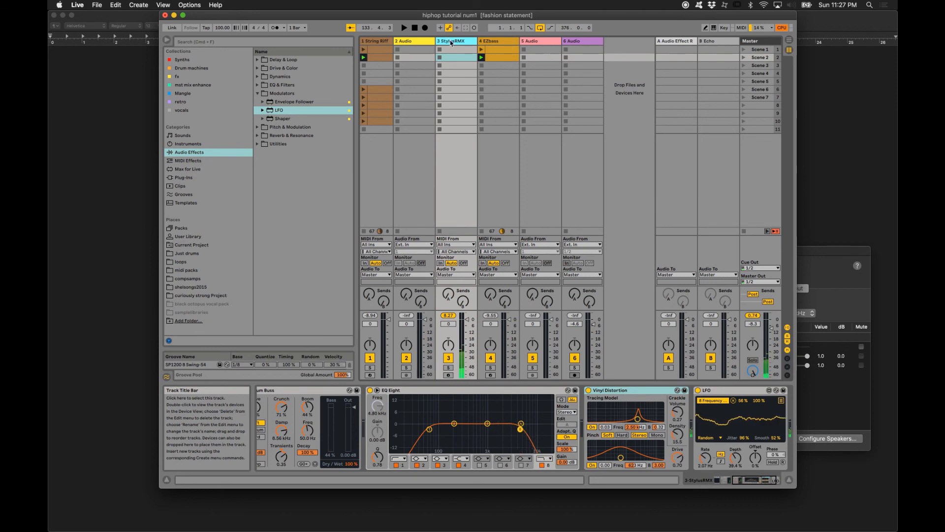
right_click(450, 40)
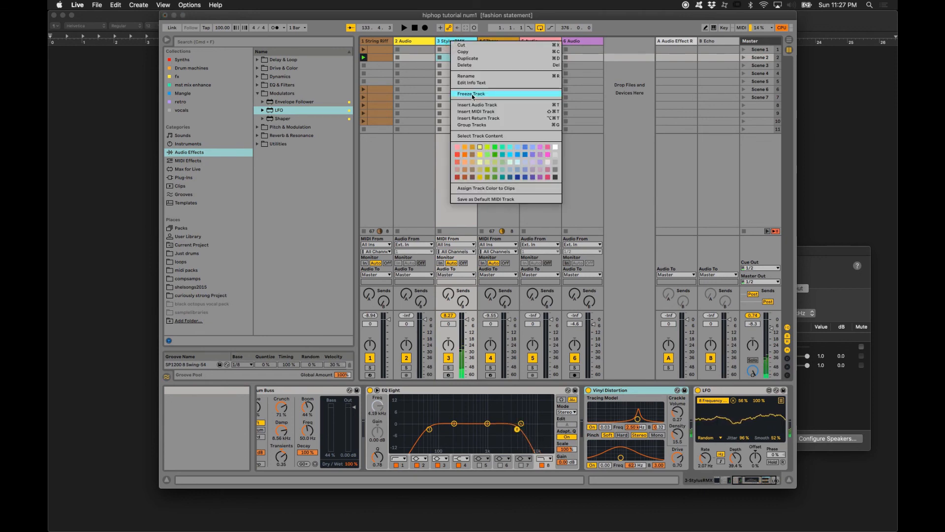
left_click(441, 60)
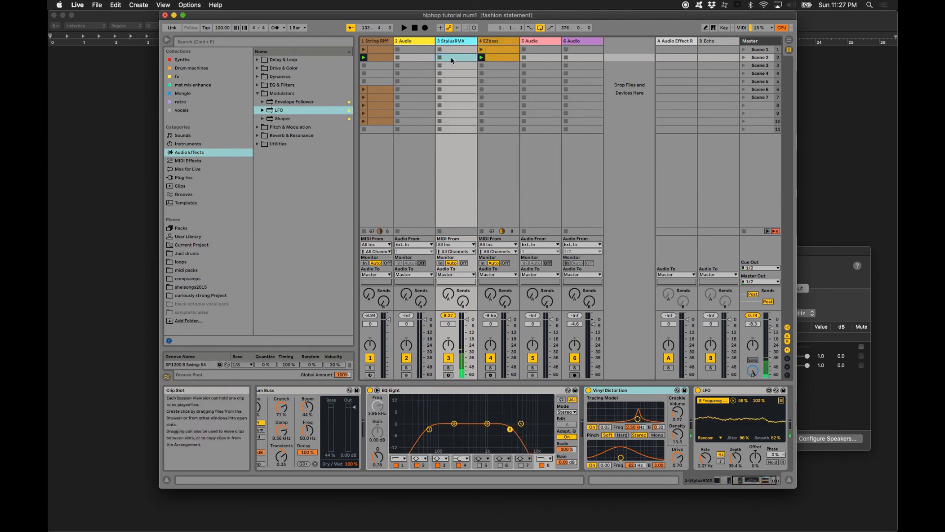
key("space")
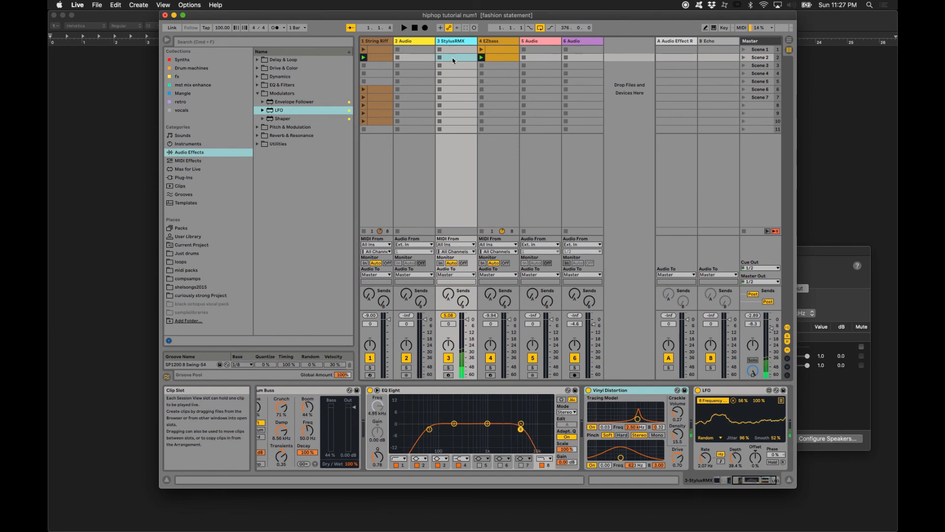
- Create an empty MIDI clip in the StylusRMX track's Scene 2 slot and set its loop length to 8 bars
double_click(454, 58)
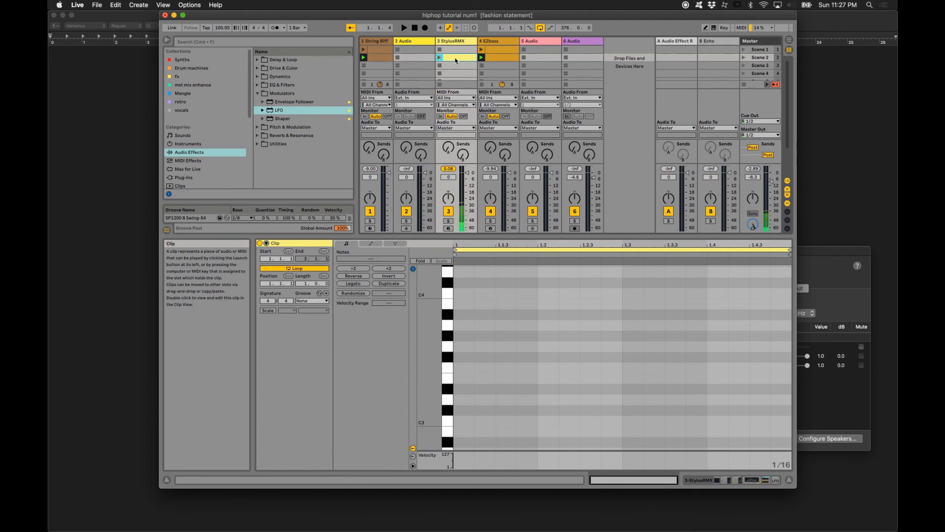
left_click(301, 284)
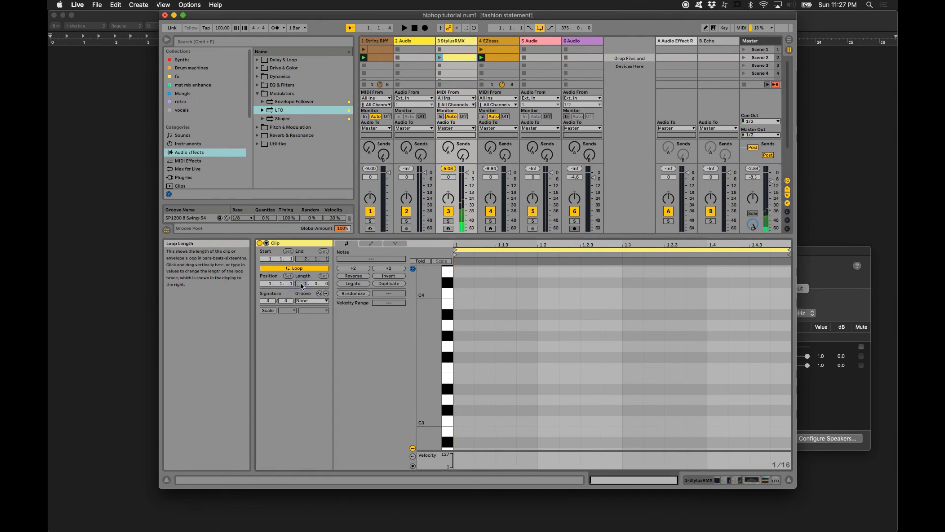
type("8")
key("Return")
- Freeze the StylusRMX track, then play its clip and lower the track volume to -4.6 dB
right_click(450, 42)
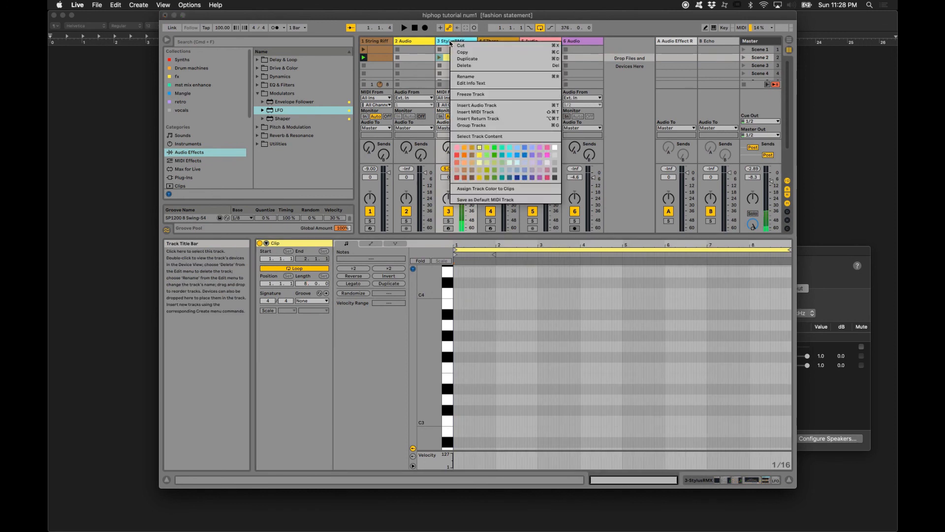
left_click(467, 94)
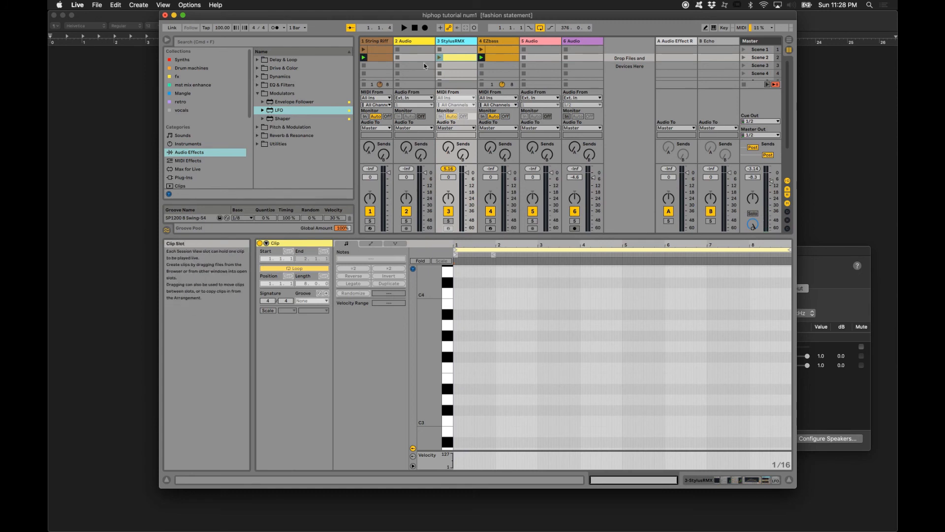
left_click(439, 58)
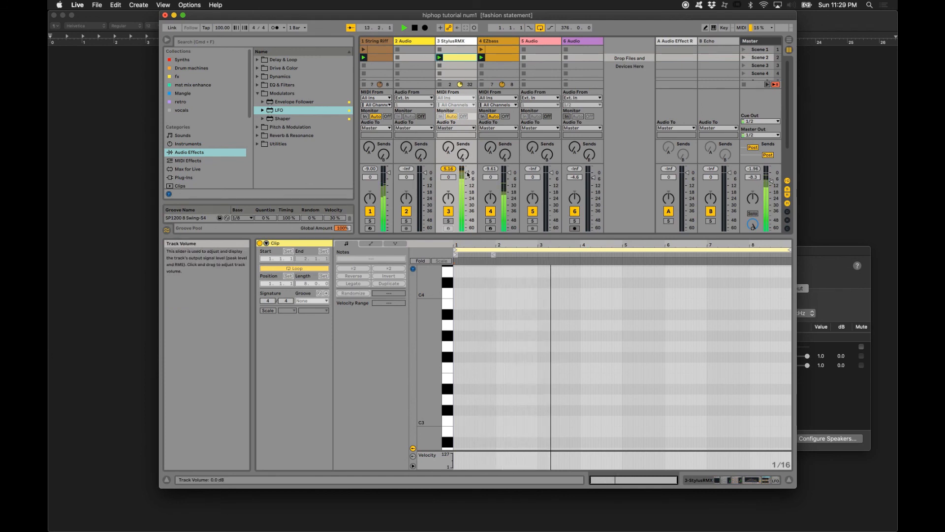
left_click_drag(467, 172, 465, 175)
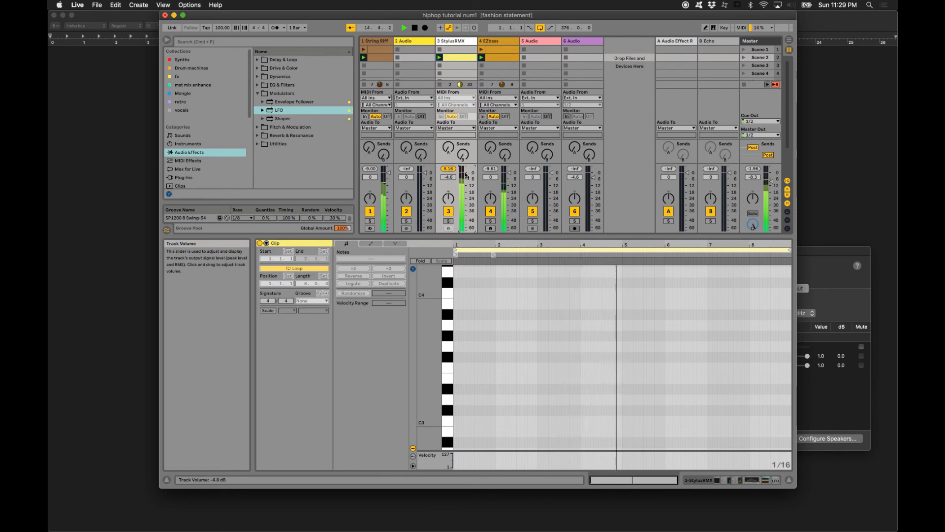
key("space")
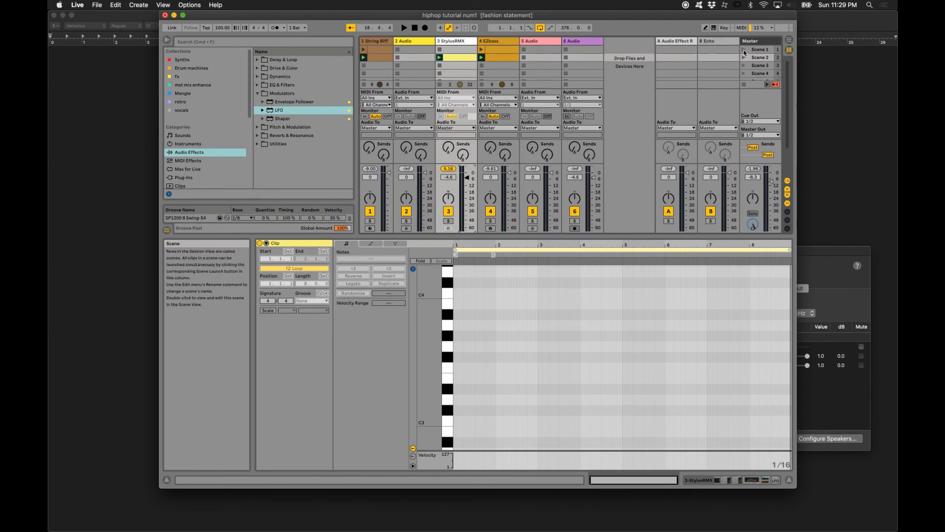
- Move the frozen StylusRMX clip up to the Scene 1 slot and play Scene 1
left_click(453, 56)
left_click_drag(453, 55, 453, 49)
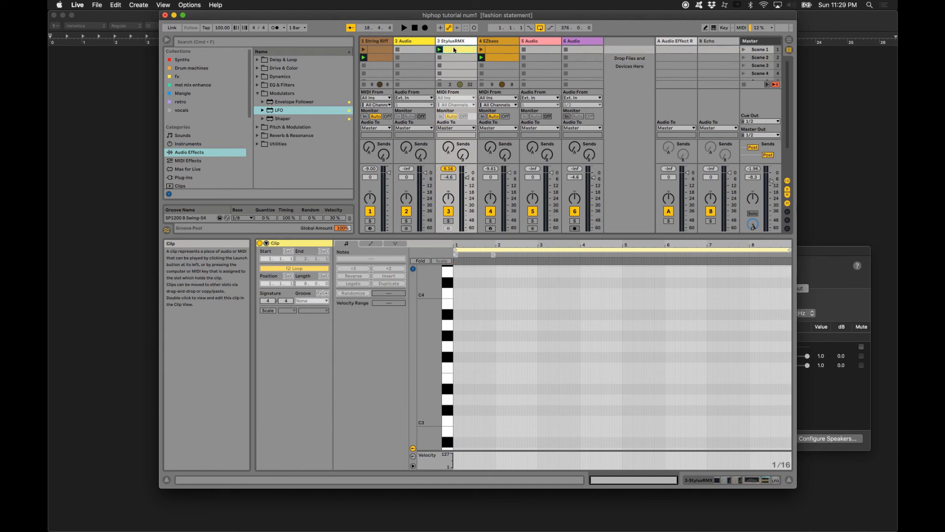
left_click(744, 50)
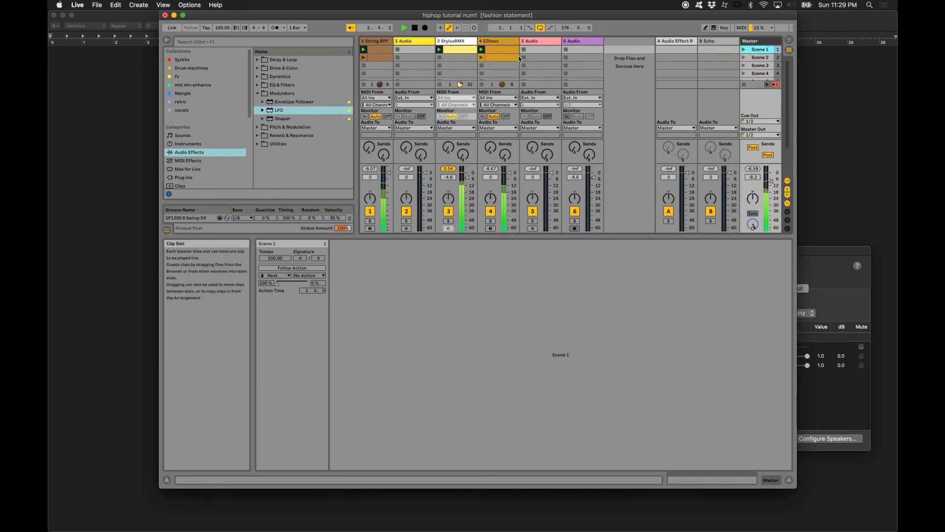
- Move the frozen StylusRMX clip back to the Scene 2 slot, audition Scene 2 and stop playback
left_click_drag(455, 48, 456, 58)
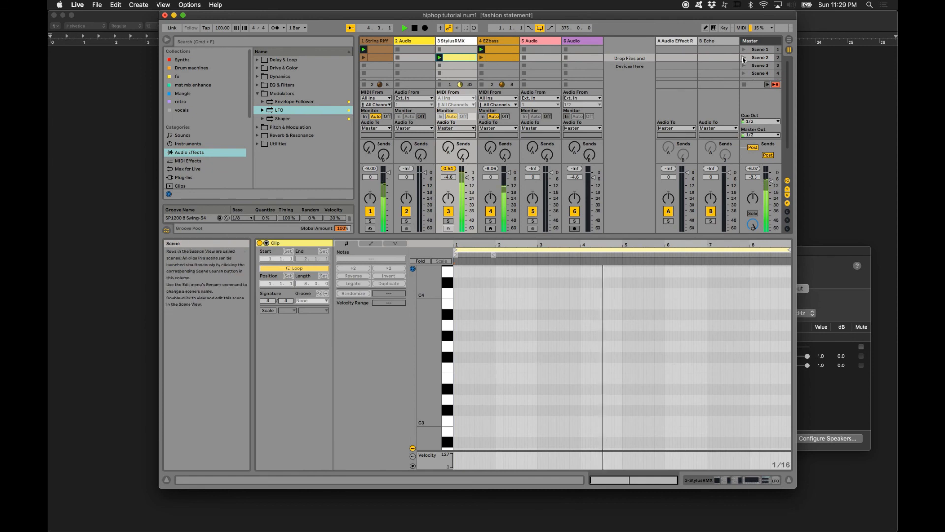
left_click(744, 58)
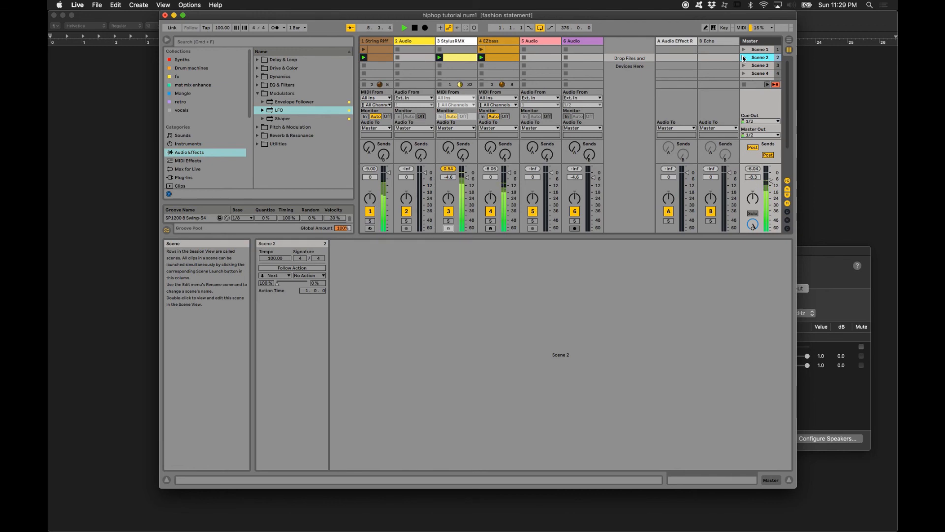
key("space")
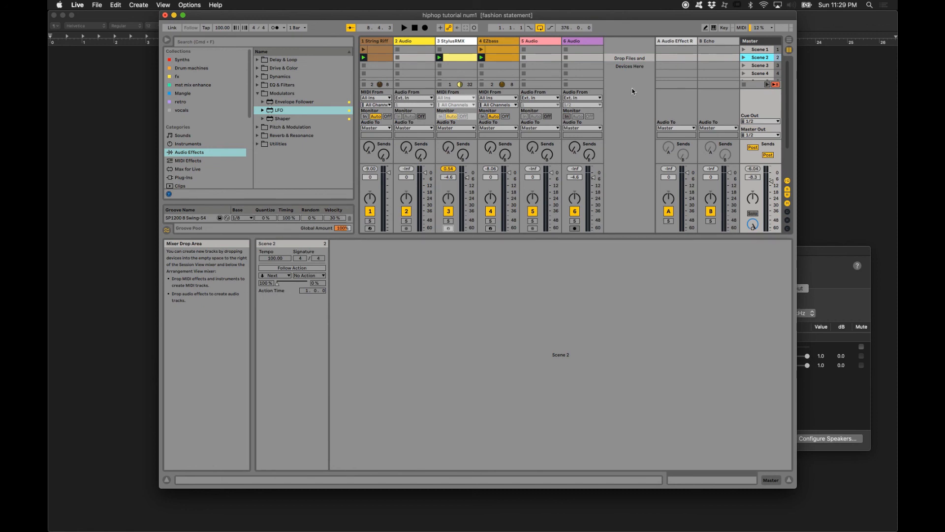
mouse_move(539, 530)
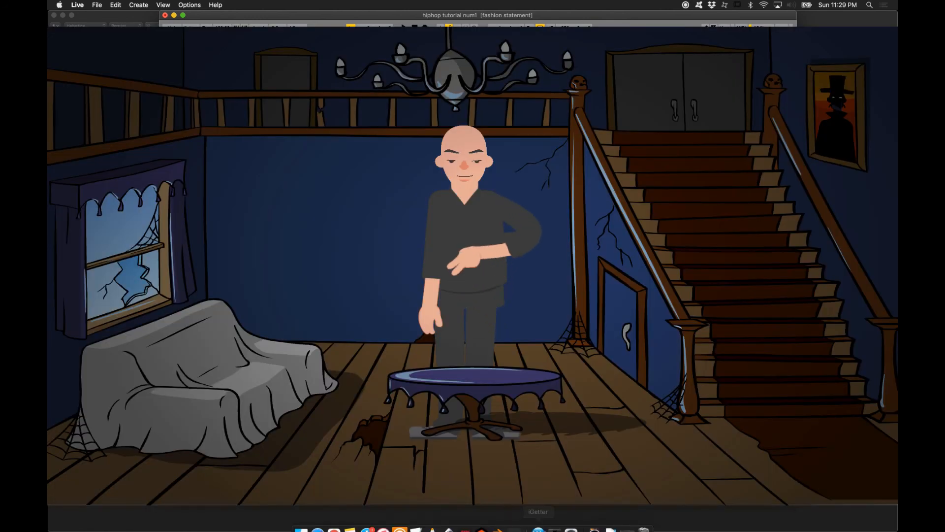